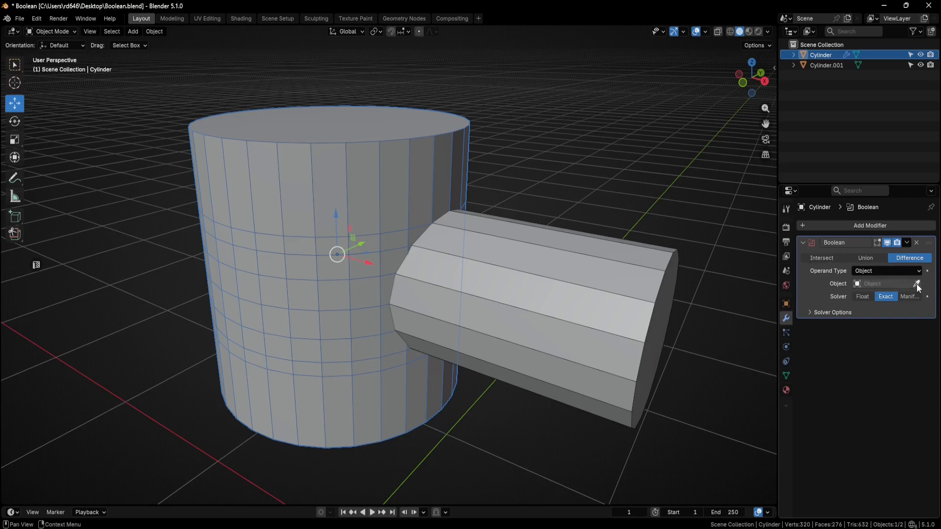
Set the Boolean modifier's object to Cylinder.001 and its operation to Union.
left_click(917, 284)
left_click(639, 269)
left_click(864, 256)
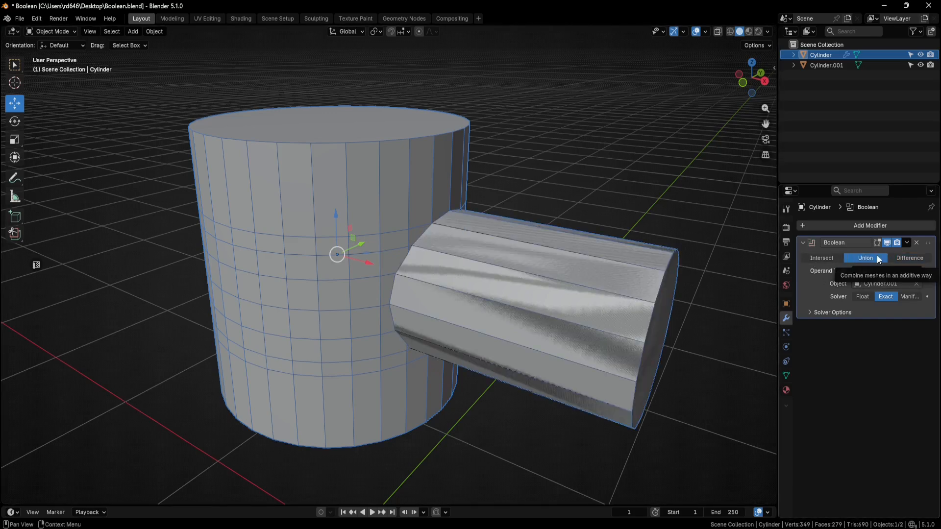
Apply the Boolean modifier on Cylinder and hide Cylinder.001.
left_click(907, 242)
left_click(875, 252)
left_click(921, 65)
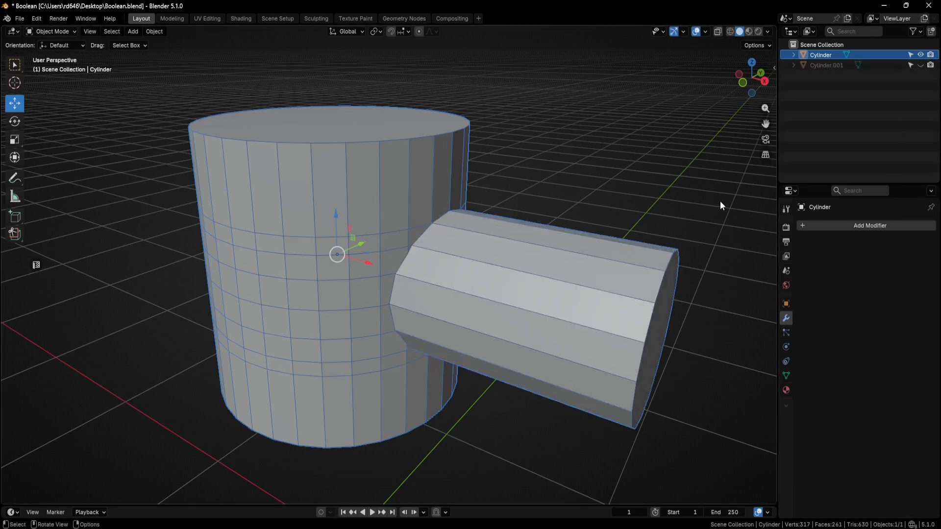
Enter Edit Mode on the joined cylinder and examine the mesh topology where the two cylinders intersect.
middle_click_drag(720, 205, 562, 235)
left_click(77, 31)
left_click(72, 48)
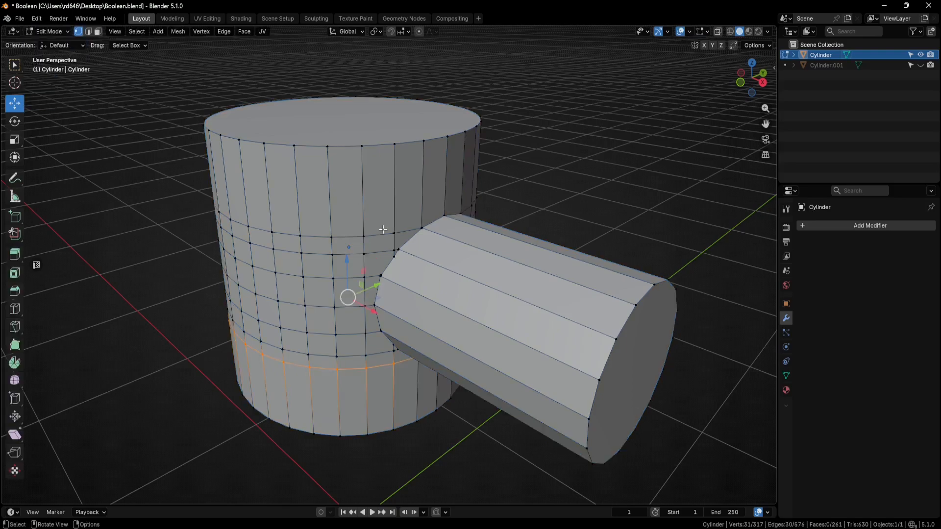
scroll(387, 264, "up", 5)
middle_click_drag(423, 252, 404, 213)
left_click_drag(374, 265, 343, 285)
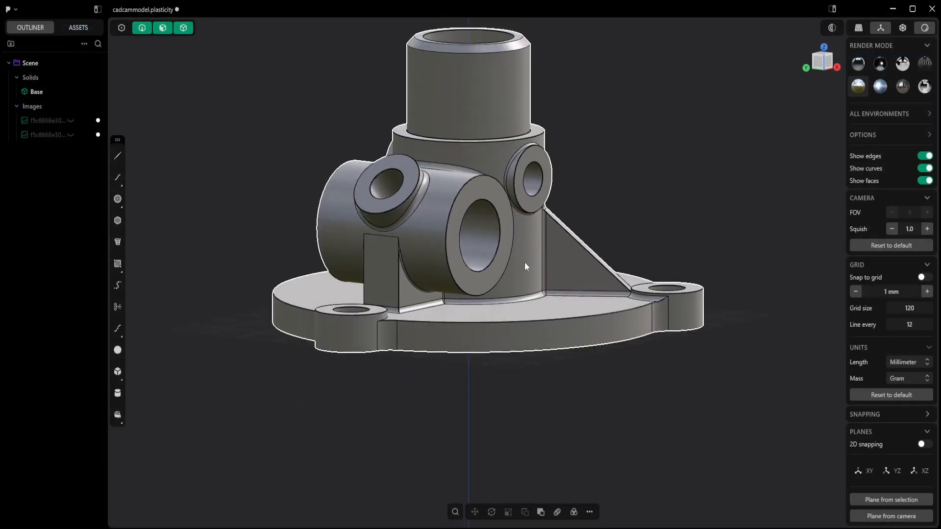
middle_click_drag(525, 263, 618, 278)
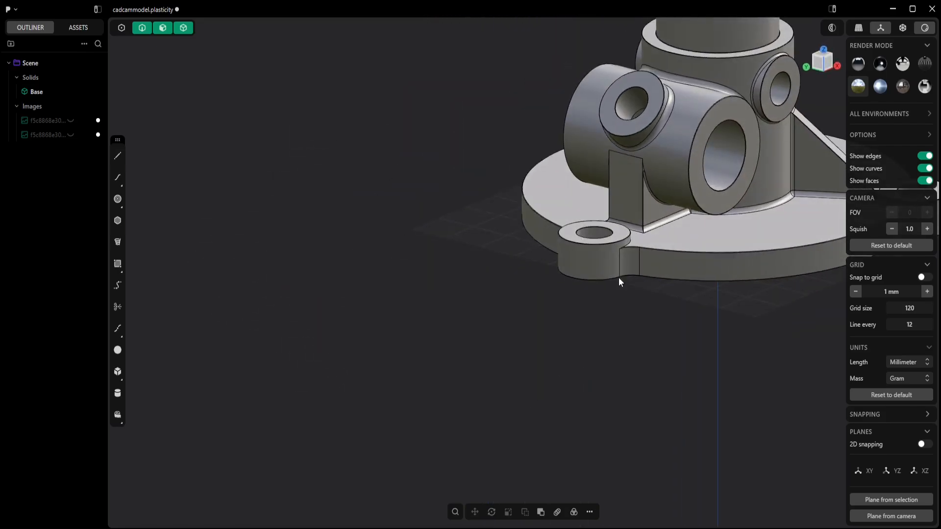
scroll(619, 278, "down", 5)
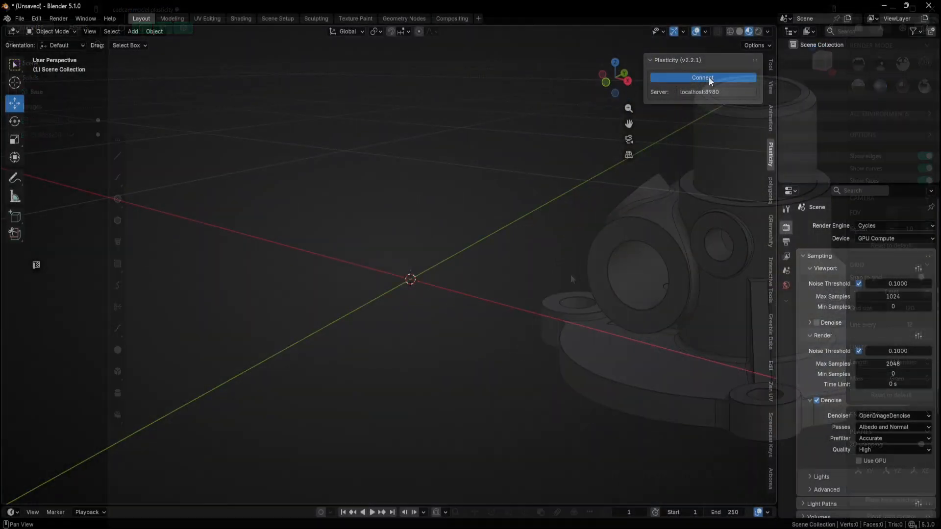
Switch to Blender, connect to the Plasticity server at localhost:8980 and refresh to import the CAD model.
left_click(709, 77)
left_click(704, 123)
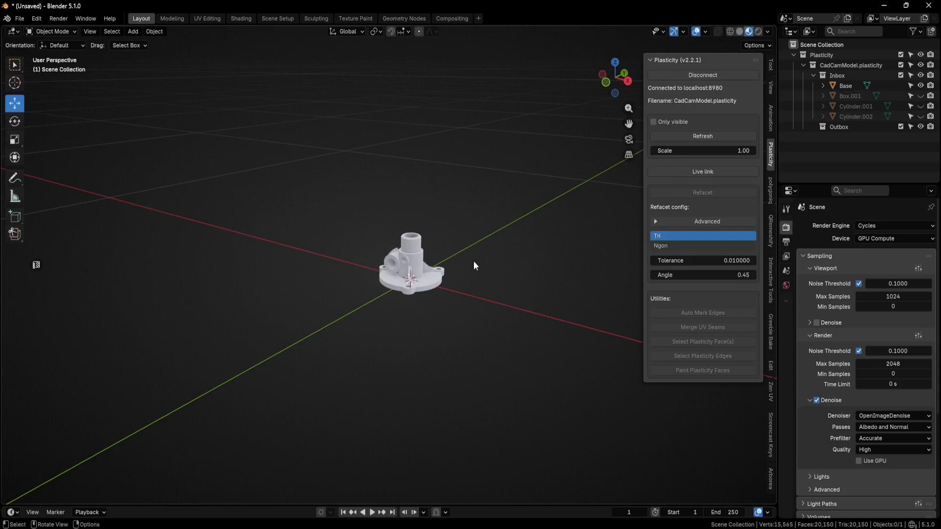
scroll(463, 268, "up", 8)
mouse_move(525, 244)
middle_mouse_down()
mouse_move(429, 255)
mouse_move(553, 229)
mouse_move(531, 266)
mouse_move(517, 271)
mouse_move(528, 256)
middle_mouse_up()
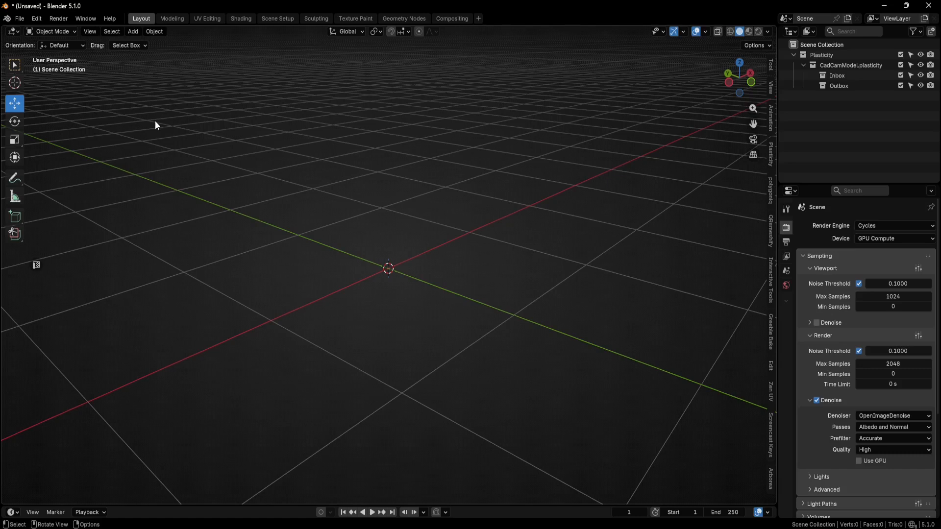
Open the add-on preferences, choose plasticity-blender-addon-main.zip from the Plasticity folder for installation from disk, and cancel the installation.
left_click(37, 18)
left_click(62, 151)
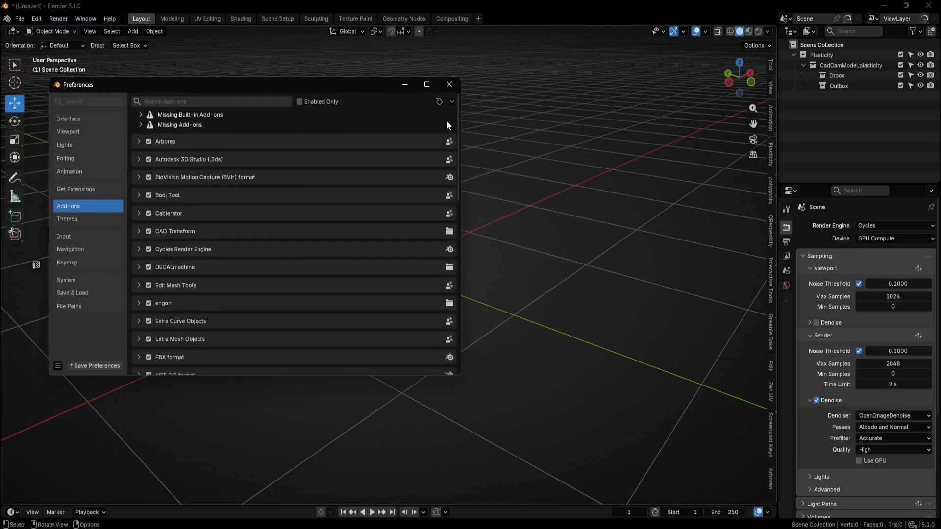
left_click(452, 102)
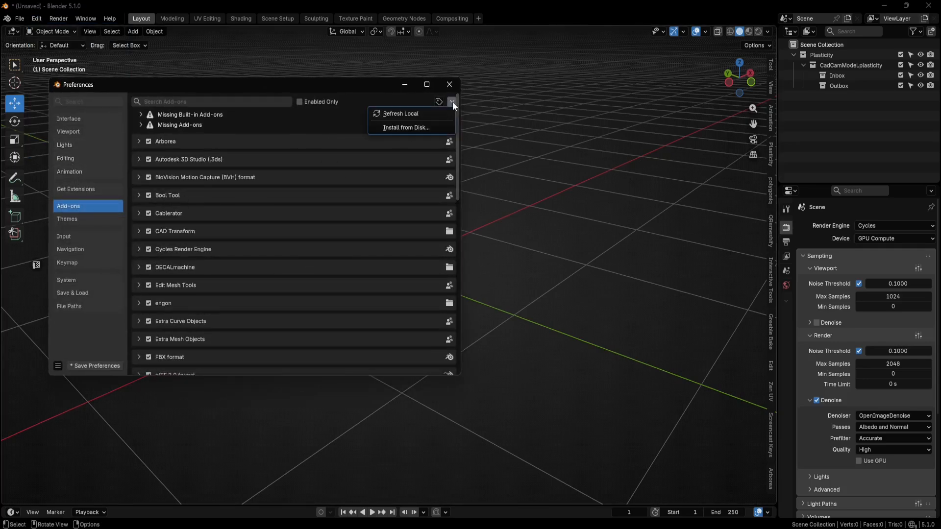
left_click(427, 127)
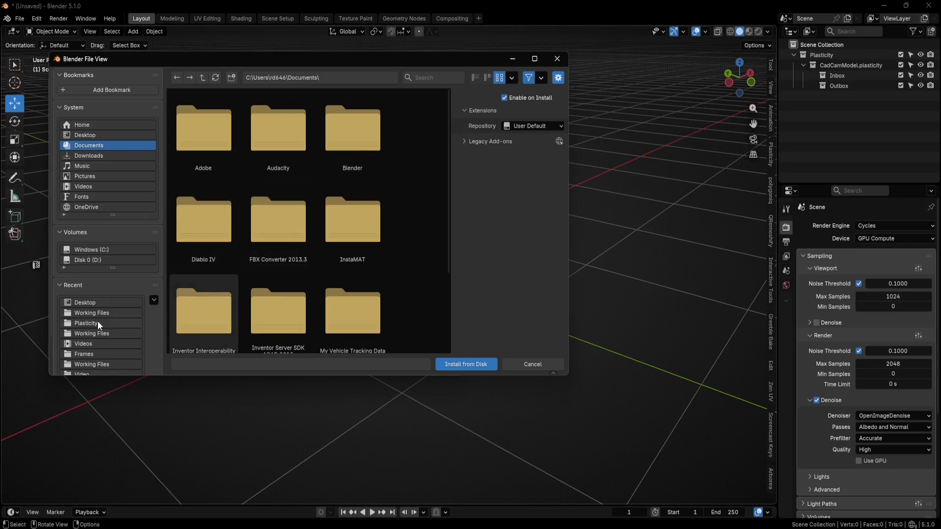
left_click(98, 323)
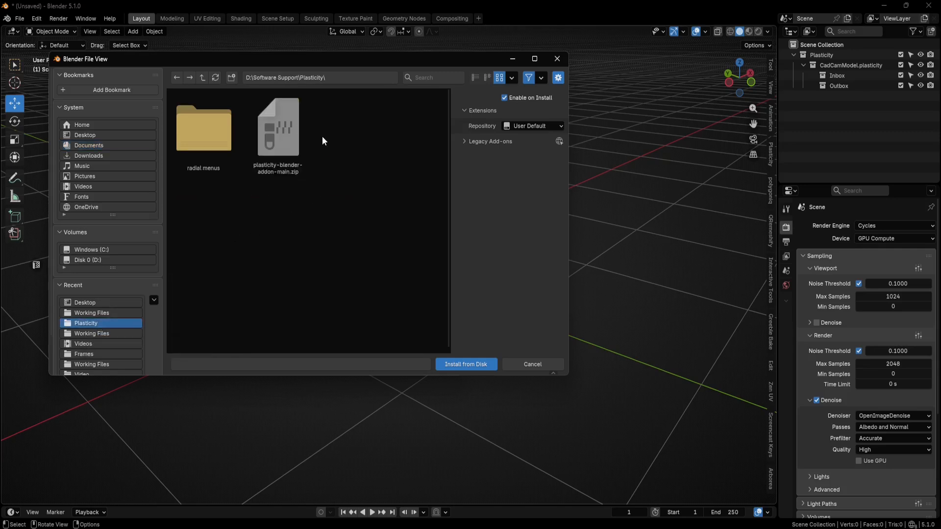
left_click(295, 128)
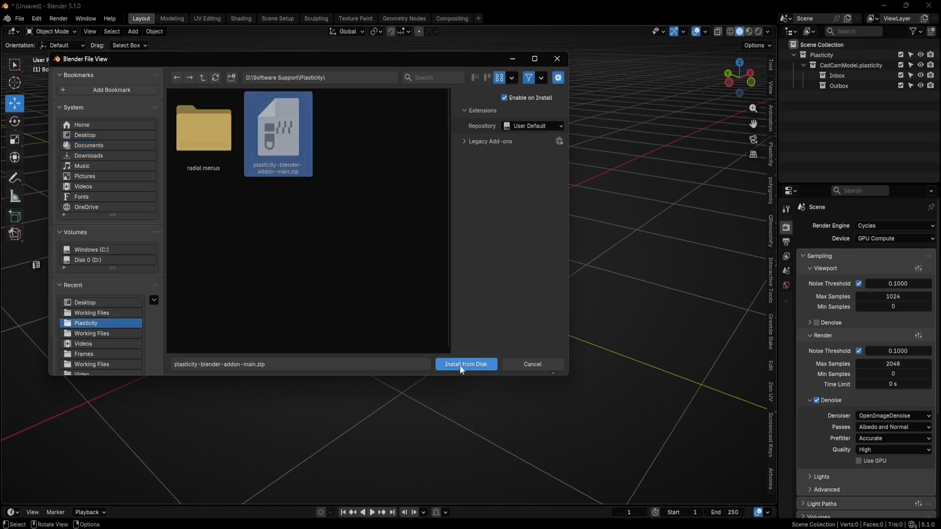
left_click(524, 366)
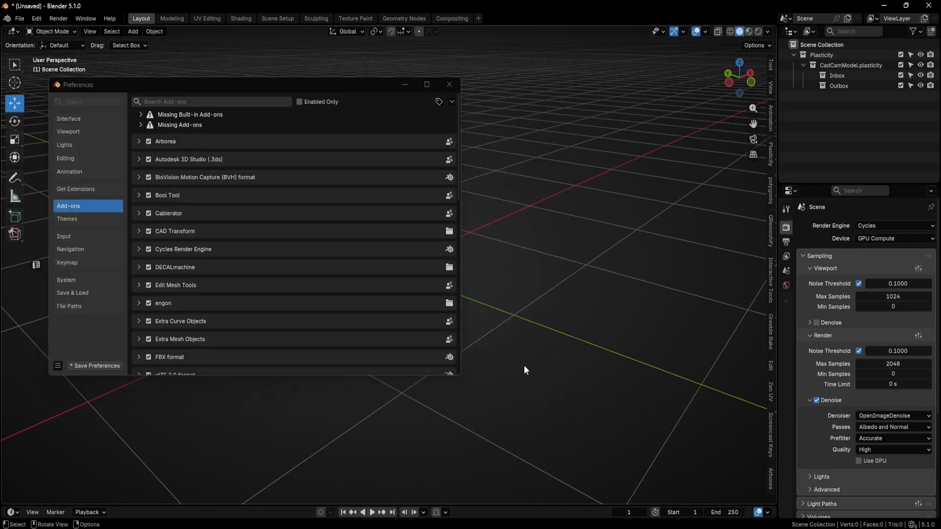
Search the add-ons for "pl", close the preferences and show the Plasticity add-on's settings in the viewport.
left_click(207, 101)
type("pl")
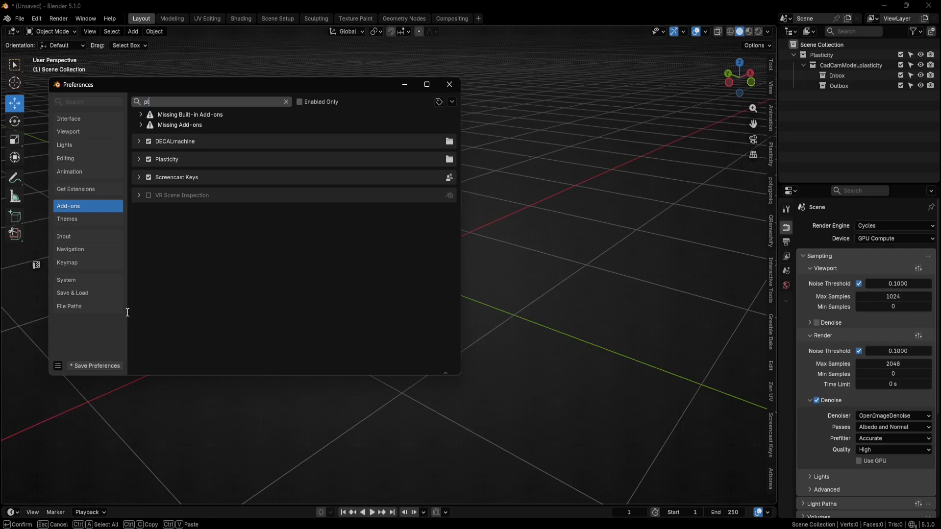
left_click(449, 87)
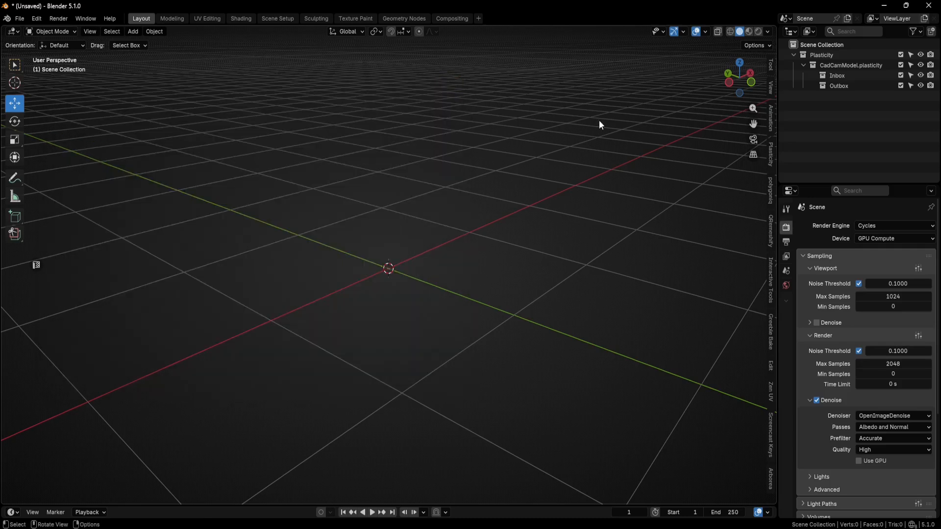
left_click(770, 155)
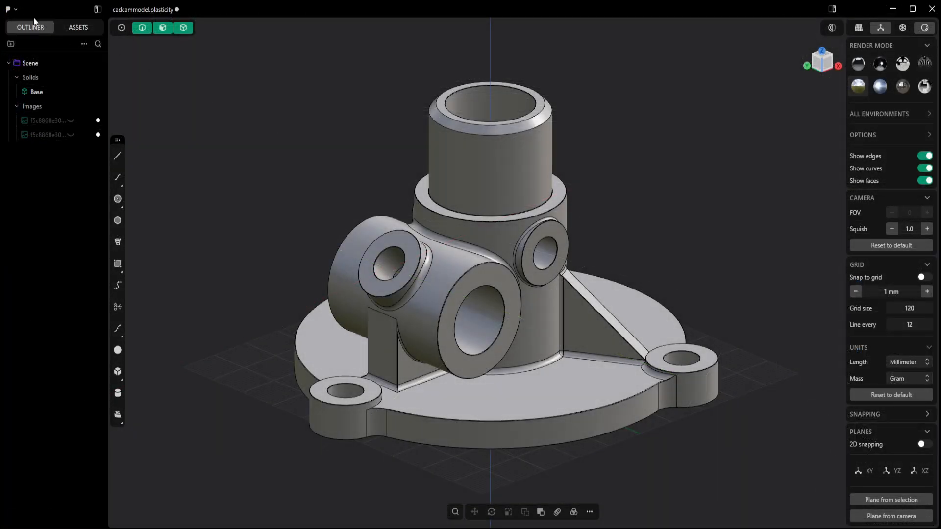
In Plasticity, check the WebSocket server setting in the Server preferences and close the preferences.
left_click(16, 11)
left_click(31, 183)
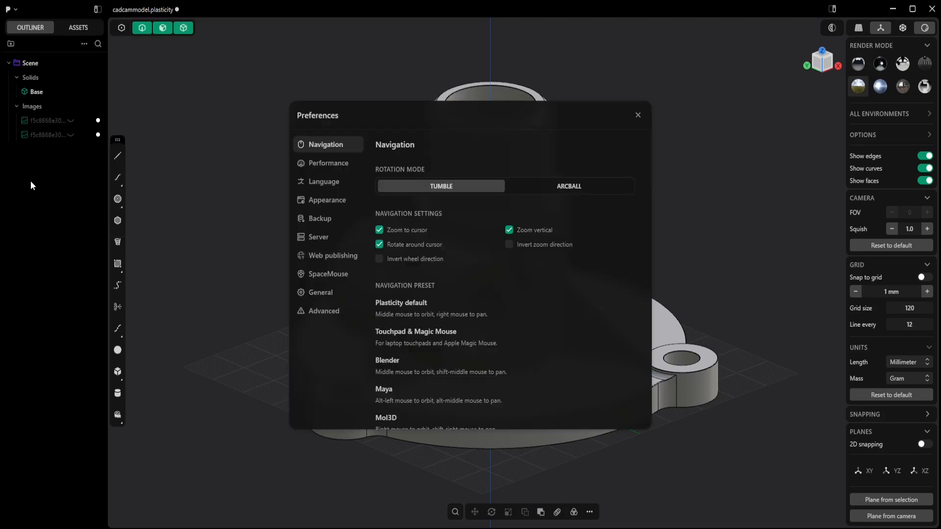
left_click(325, 242)
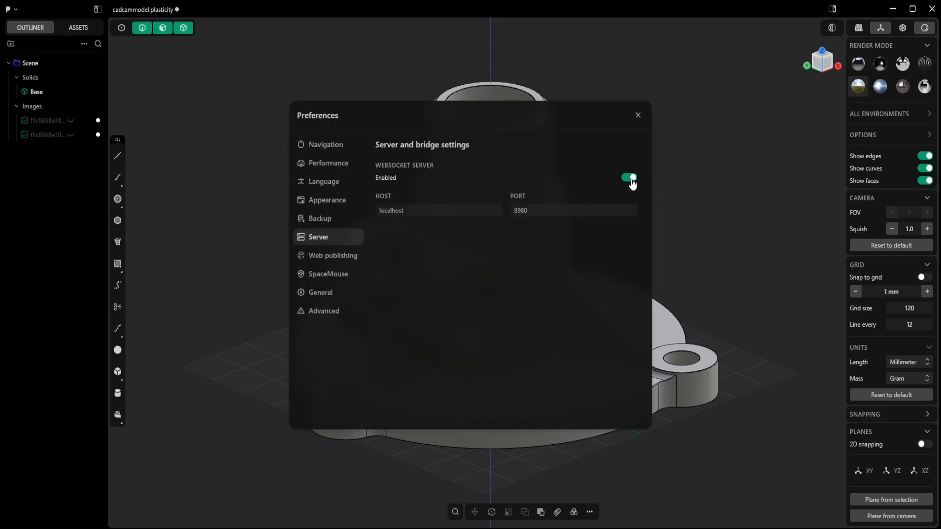
left_click(638, 117)
middle_click_drag(545, 207, 526, 227)
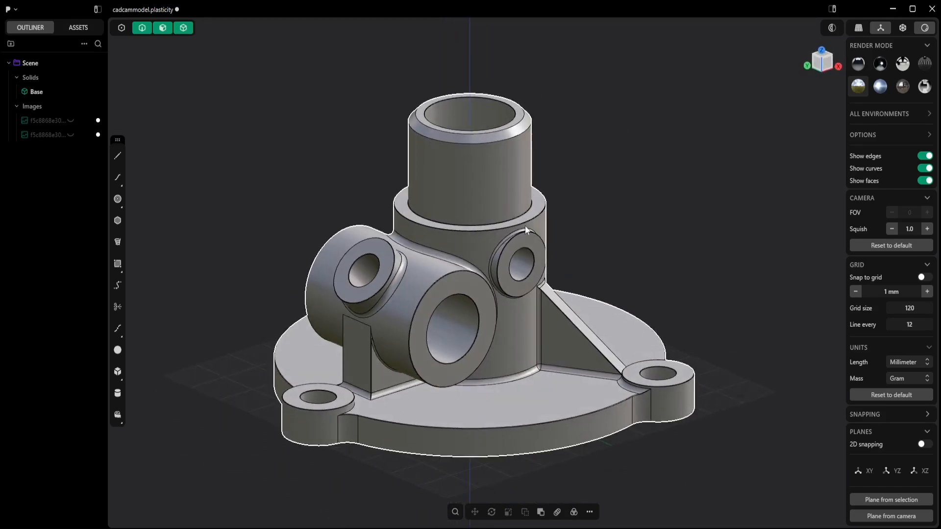
Show the first reference image and examine the drawing's views and dimensions against the solid model.
left_click(71, 121)
scroll(427, 200, "down", 6)
mouse_move(427, 199)
middle_mouse_down("shift")
mouse_move(439, 280)
mouse_move(401, 267)
middle_mouse_up("shift")
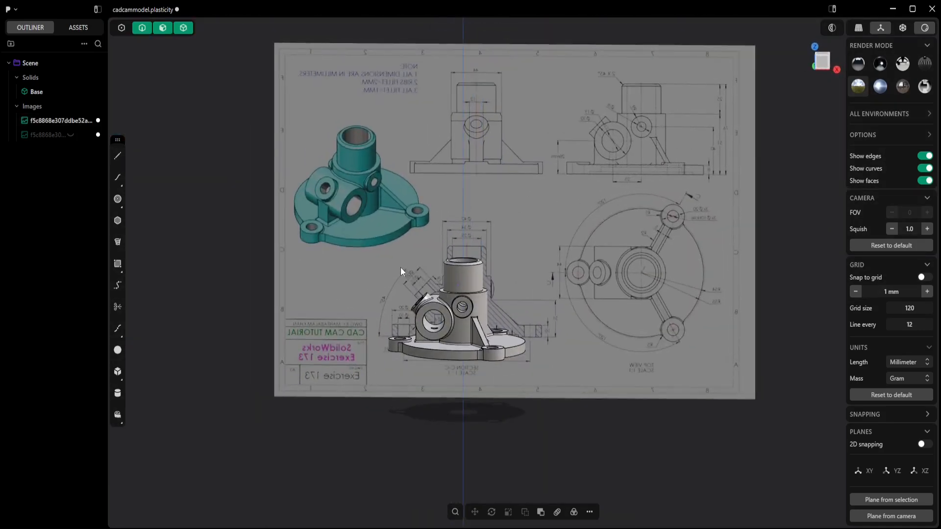
middle_click_drag(562, 269, 483, 244, "shift")
scroll(577, 264, "up", 3)
mouse_move(642, 219)
middle_mouse_down()
mouse_move(471, 236)
mouse_move(442, 229)
middle_mouse_up()
middle_click_drag(630, 246, 319, 203, "shift")
scroll(442, 225, "up", 3)
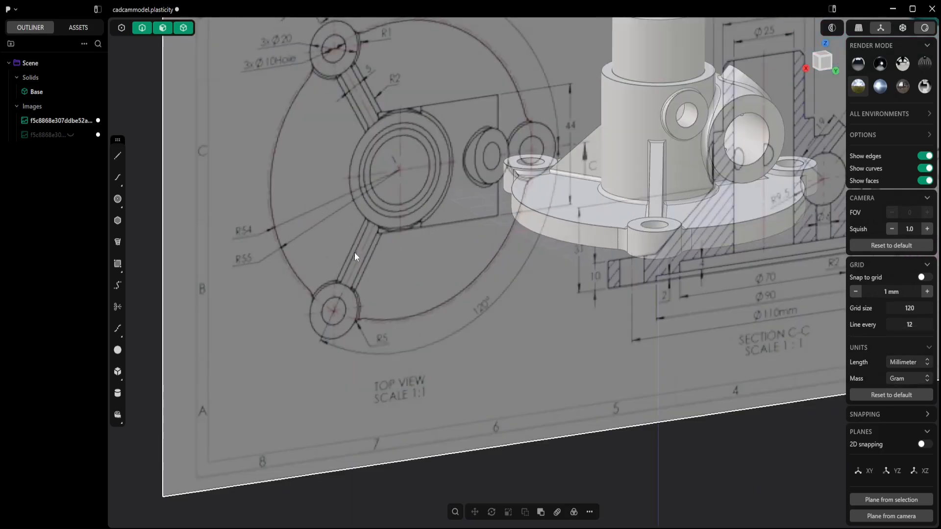
middle_click_drag(278, 241, 269, 240)
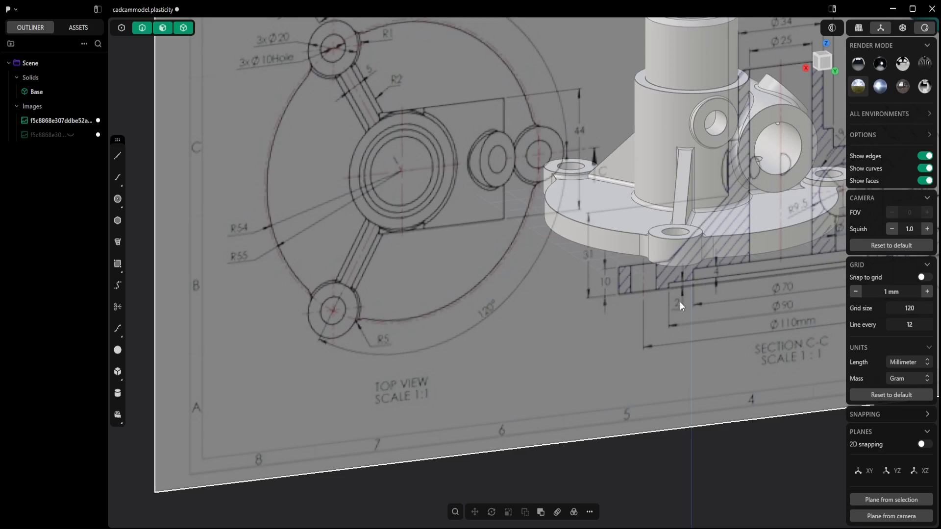
mouse_move(681, 302)
middle_mouse_down()
mouse_move(515, 317)
mouse_move(485, 290)
mouse_move(251, 277)
mouse_move(583, 276)
mouse_move(624, 287)
middle_mouse_up()
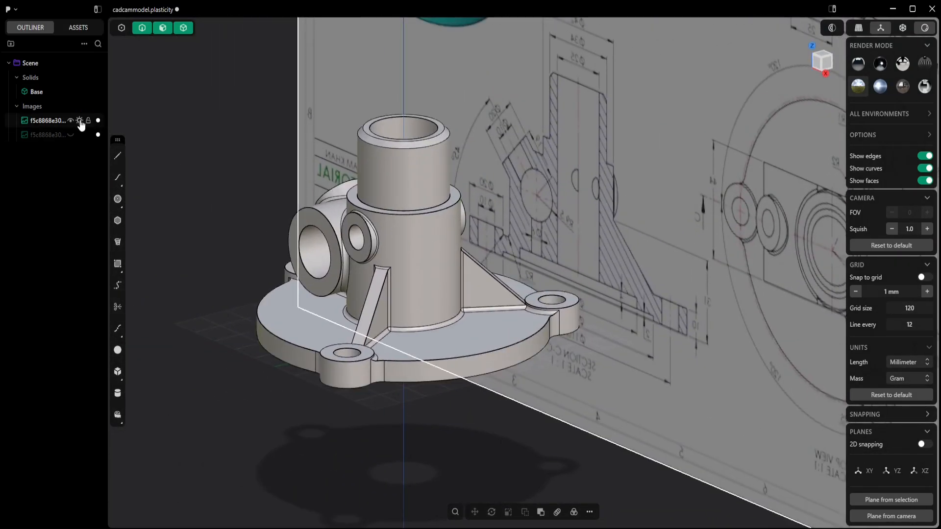
Hide the reference drawing image and open the application menu.
left_click(72, 121)
middle_click_drag(250, 136, 306, 128)
middle_click_drag(306, 128, 433, 198, "shift")
left_click(12, 9)
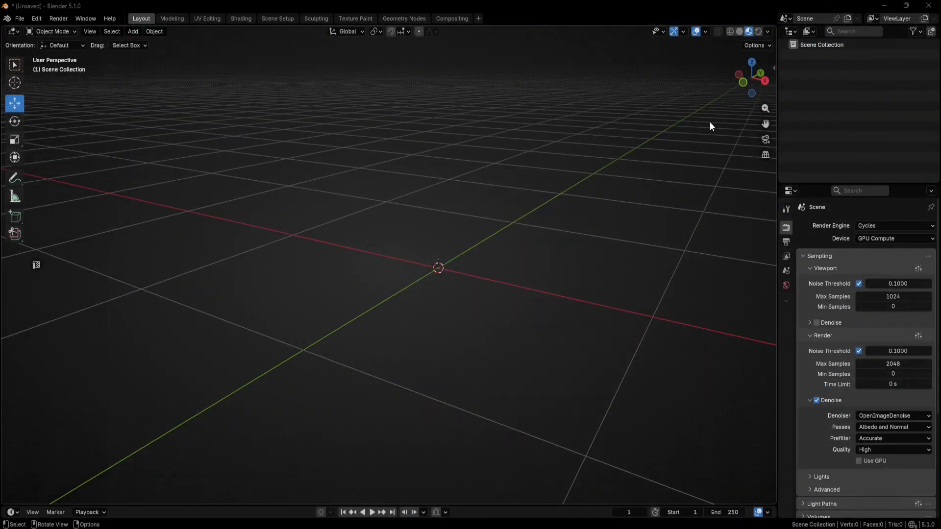
Switch to Blender and connect the Plasticity add-on to the server at localhost:8980.
key("n")
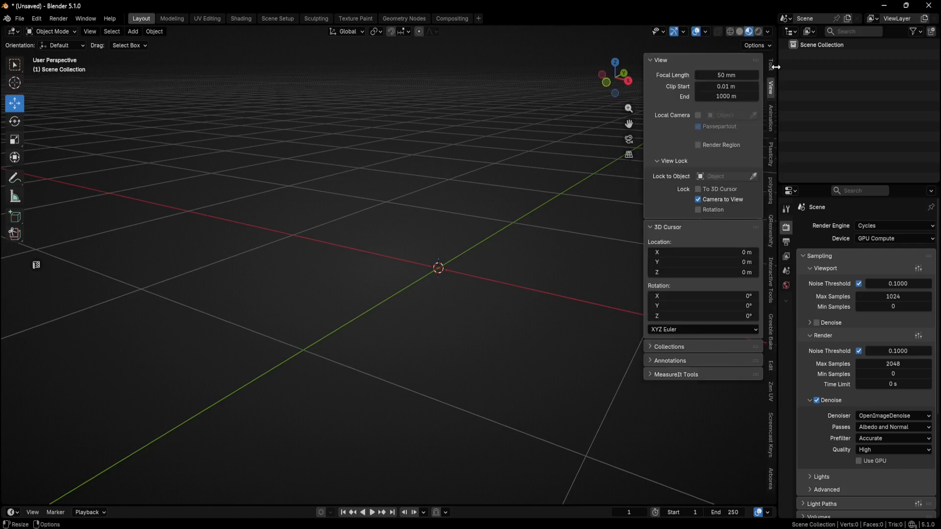
left_click(770, 158)
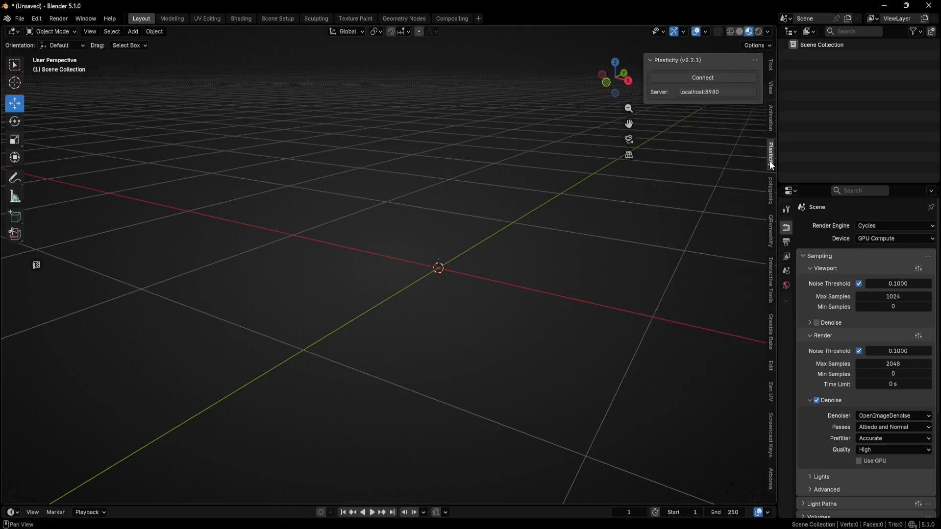
left_click(704, 78)
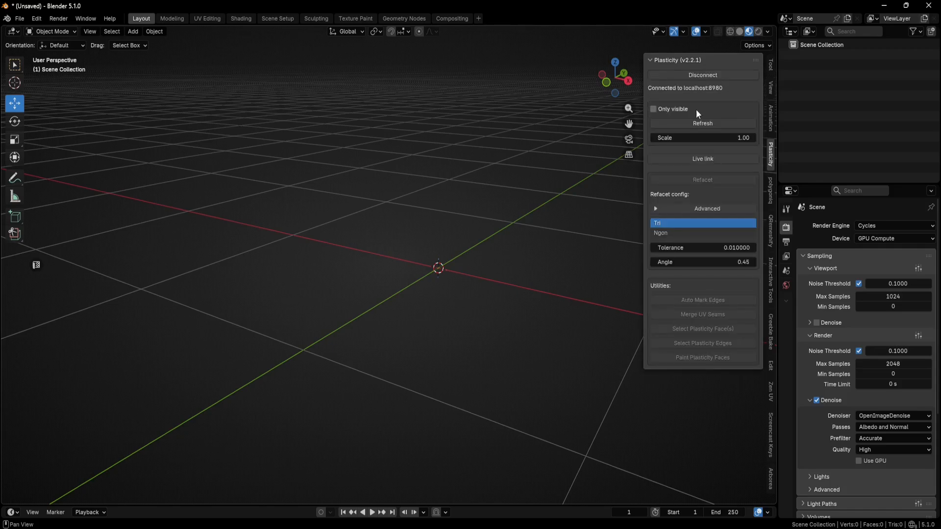
middle_click_drag(417, 276, 445, 246)
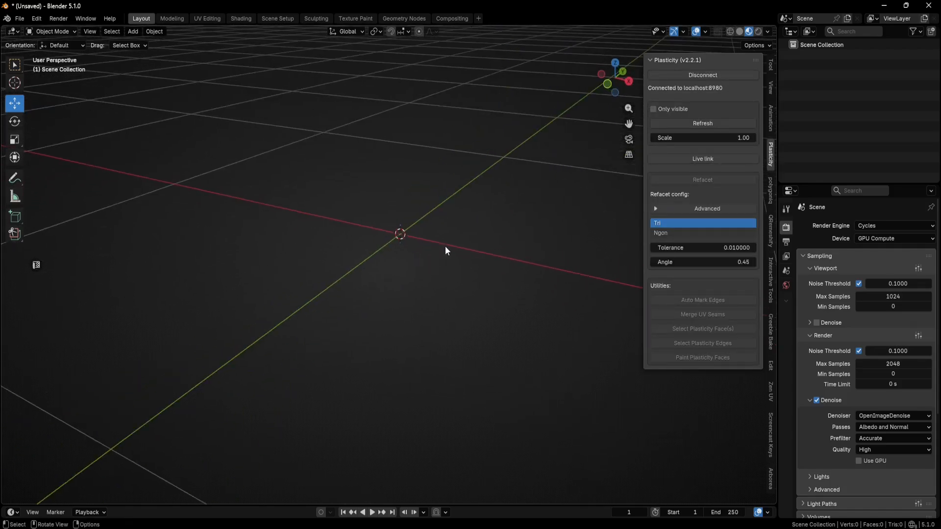
Refresh the Plasticity connection to import the Base model at scale 1.00.
left_click(700, 123)
mouse_move(513, 219)
middle_mouse_down()
mouse_move(505, 236)
mouse_move(530, 229)
middle_mouse_up()
scroll(394, 258, "up", 9)
middle_click_drag(323, 236, 431, 255, "shift")
mouse_move(431, 255)
middle_mouse_down()
mouse_move(463, 275)
mouse_move(424, 263)
middle_mouse_up()
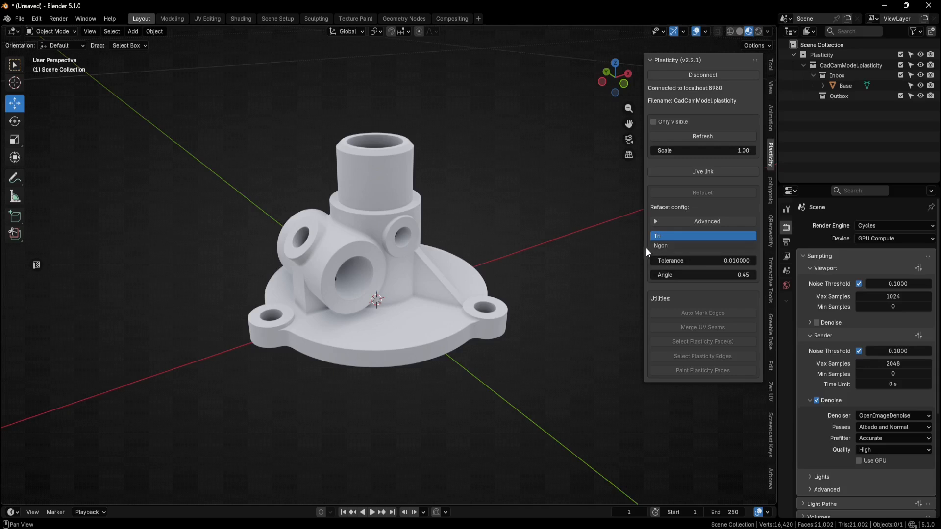
Enter Edit Mode on the Base object and examine its triangulated mesh.
left_click(390, 173)
left_click(76, 32)
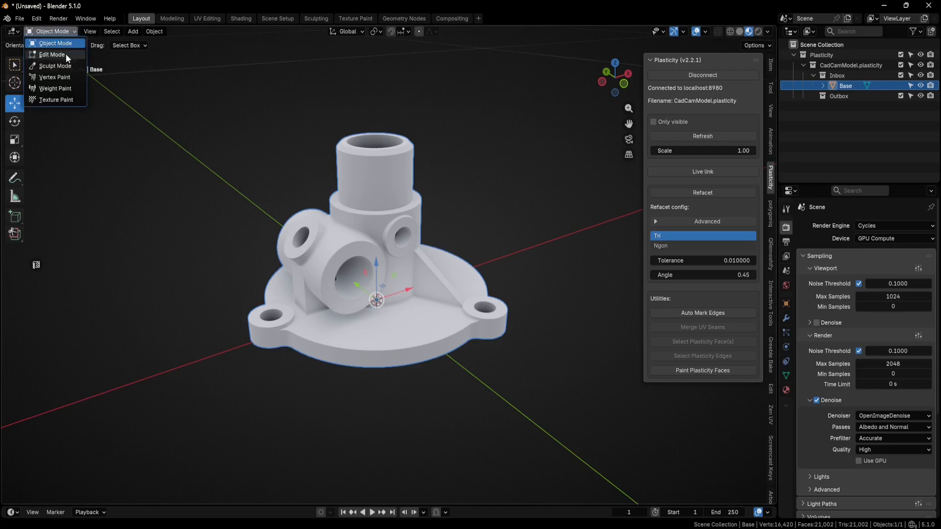
left_click(65, 54)
scroll(397, 228, "up", 4)
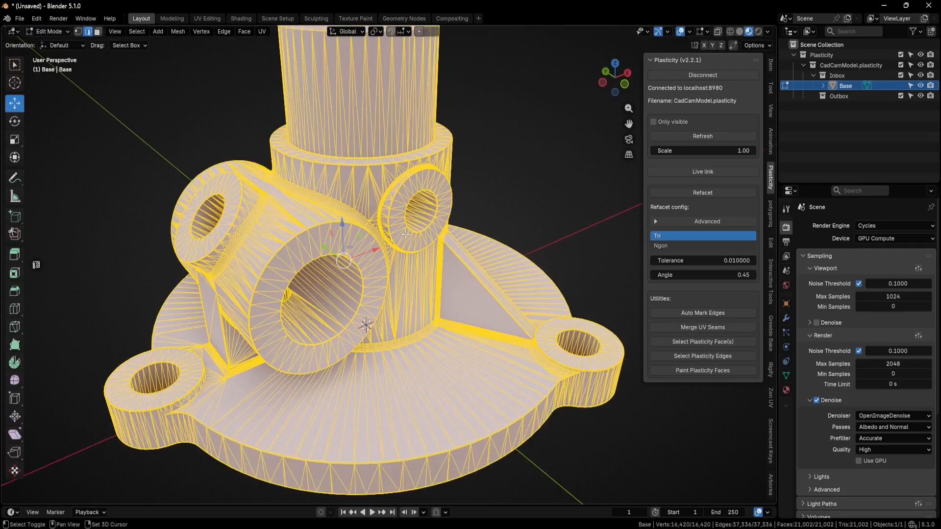
mouse_move(407, 250)
middle_mouse_down()
mouse_move(395, 261)
mouse_move(377, 238)
mouse_move(399, 242)
middle_mouse_up()
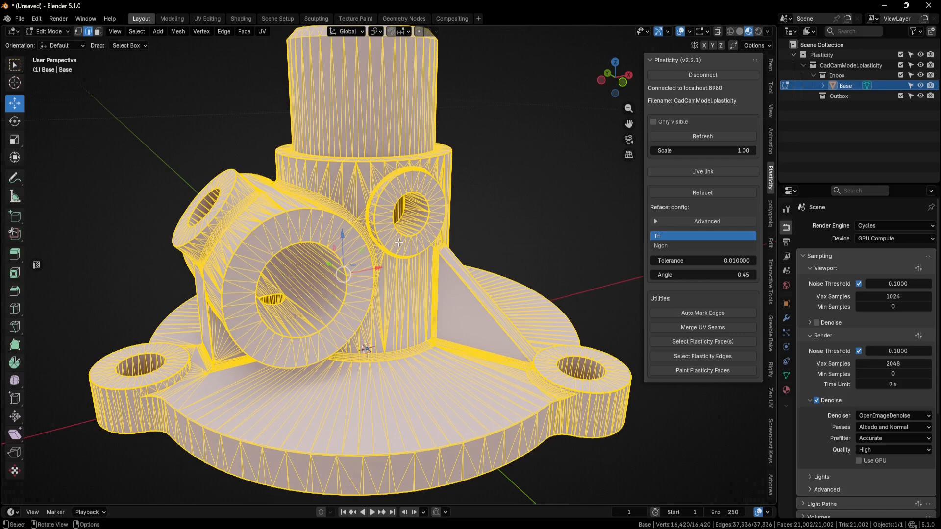
Refacet the Base mesh as Ngon with tolerance 0.010000 and angle 0.45.
left_click(669, 246)
left_click(700, 194)
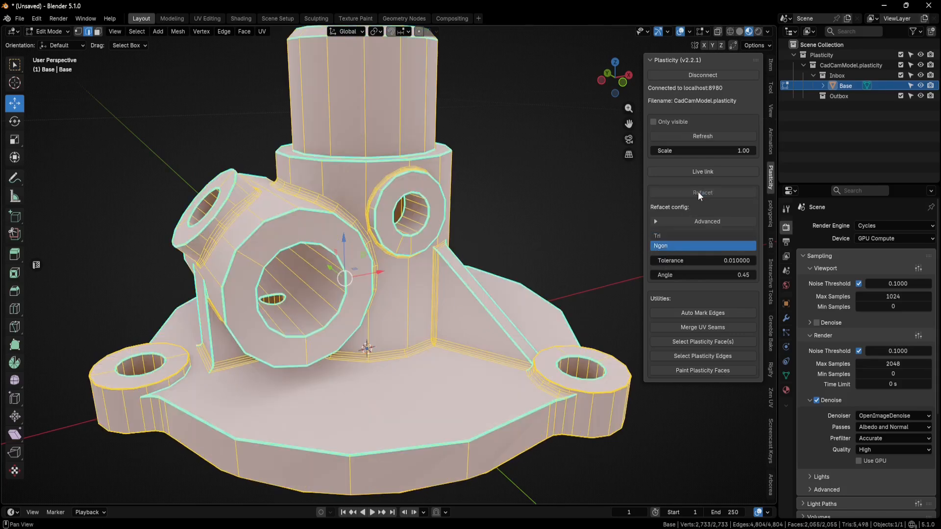
middle_click_drag(505, 221, 524, 201)
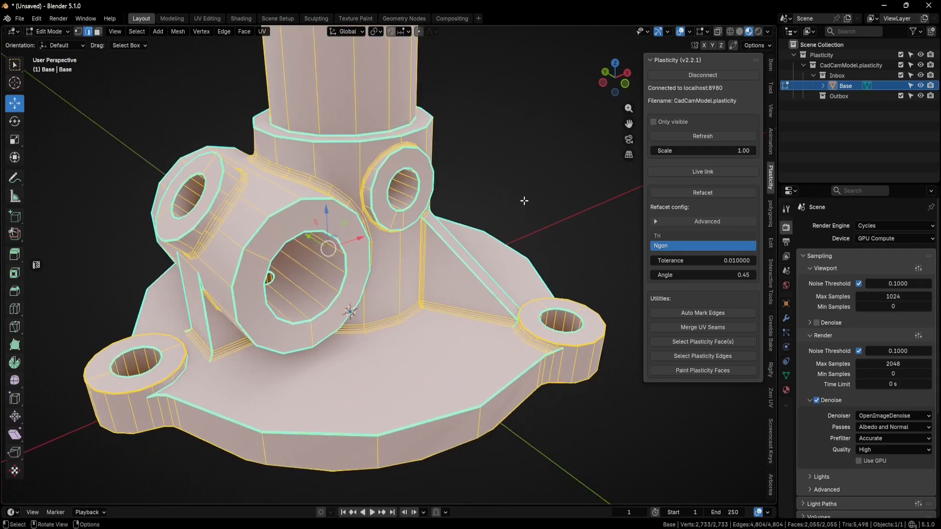
Refacet the Base mesh with the Tolerance set to 0.001.
left_click(704, 262)
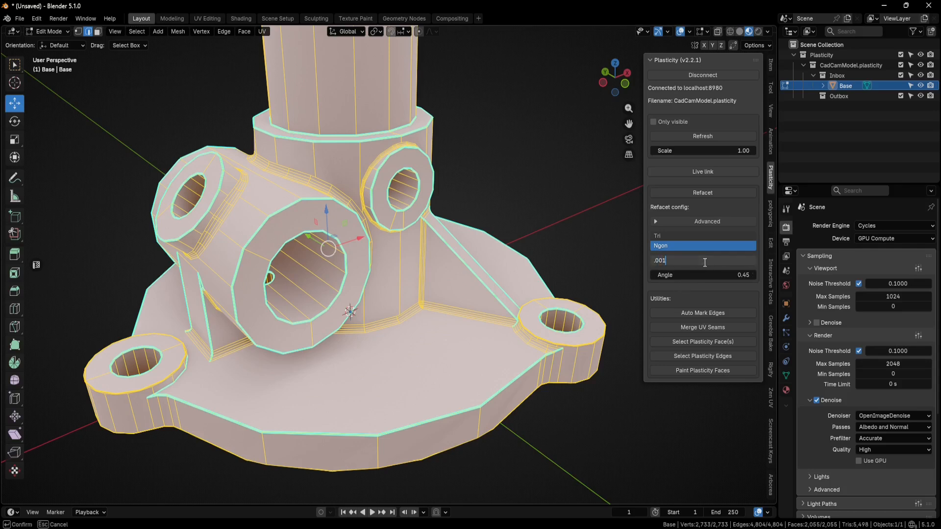
key("Return")
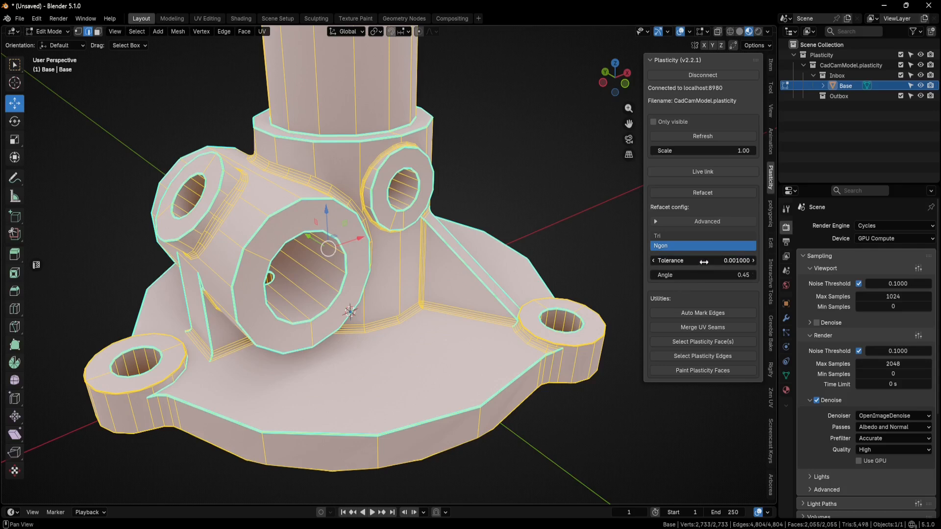
left_click(705, 193)
middle_click_drag(519, 226, 499, 268)
scroll(496, 251, "down", 1)
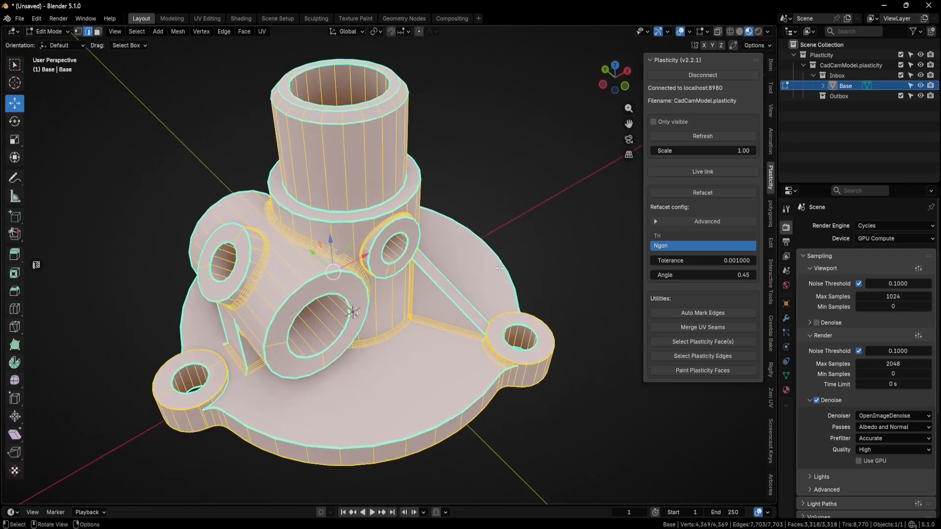
Set the refacet Tolerance to 0.0001, refacet the Base mesh and inspect its cylinders and flange.
left_click(666, 261)
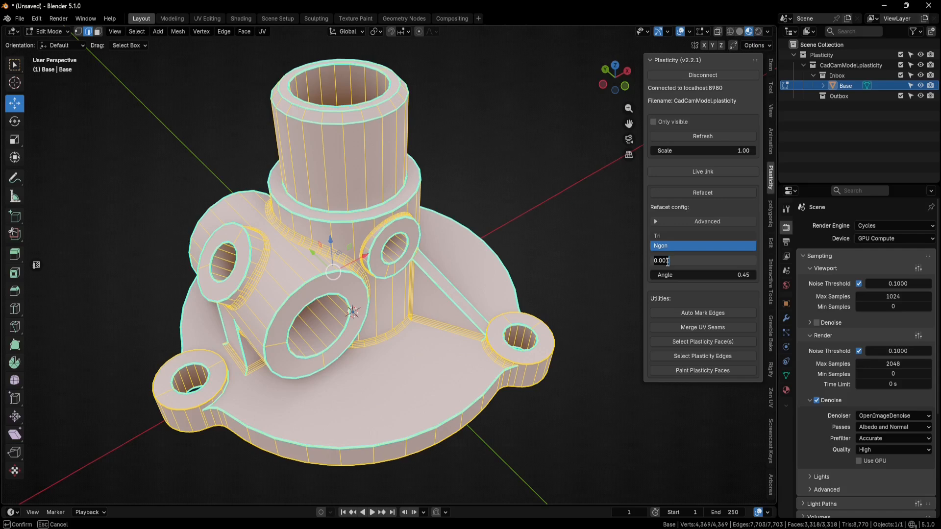
type("0.001")
key("Return")
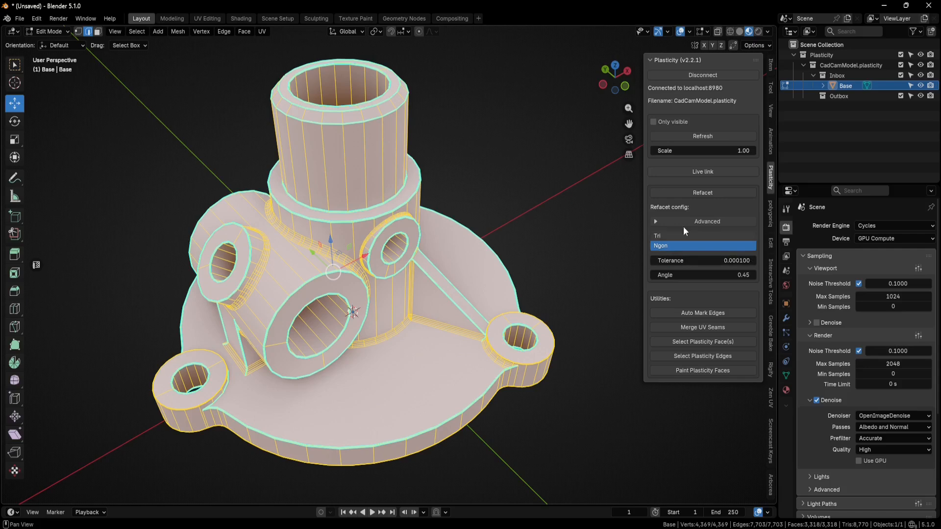
left_click(696, 191)
middle_click_drag(487, 287, 486, 271)
scroll(485, 271, "up", 2)
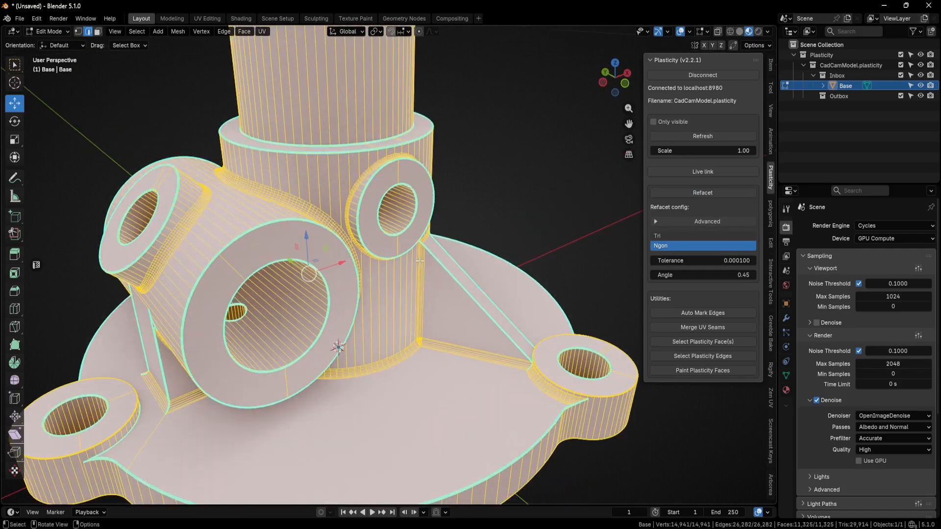
middle_click_drag(431, 205, 443, 250, "shift")
middle_click_drag(444, 250, 419, 247)
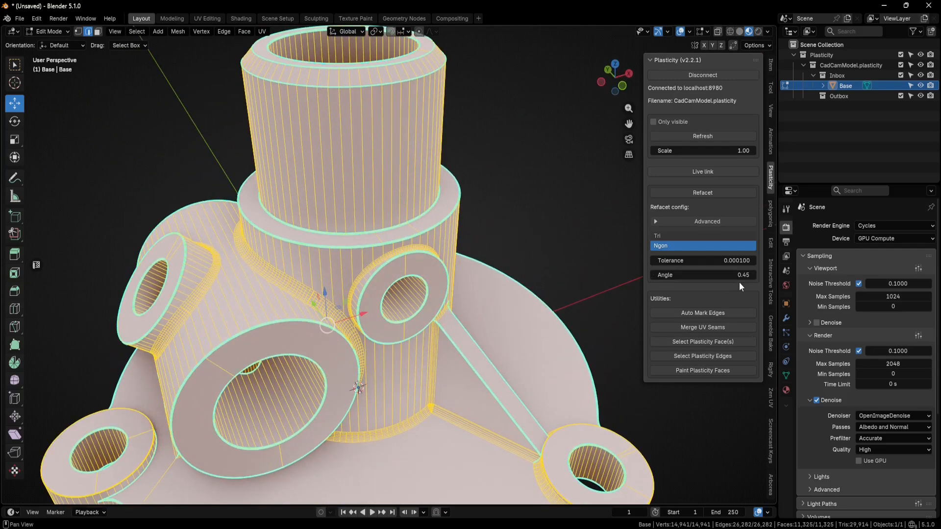
Set the refacet Angle to 0.1, refacet the Base mesh and inspect the fillets around the side bosses.
scroll(351, 303, "up", 2)
scroll(351, 304, "up", 5)
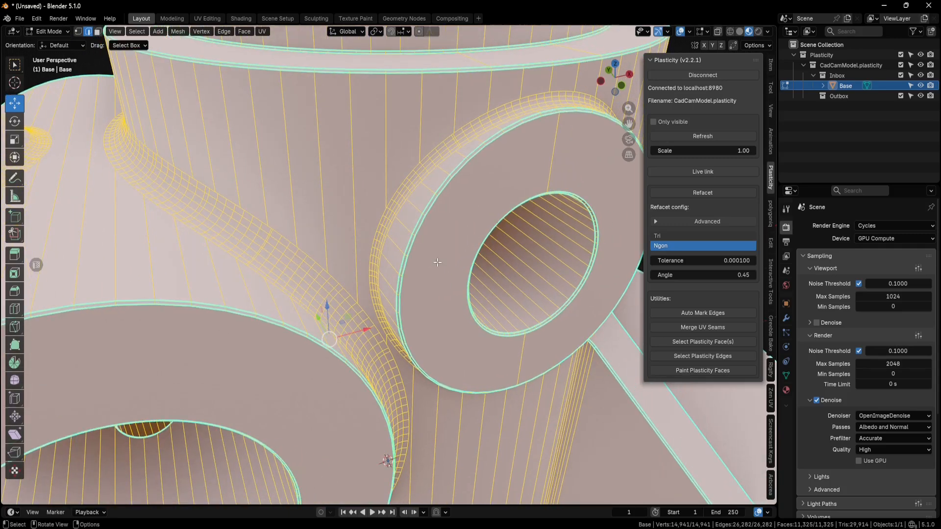
left_click(726, 275)
key("BackSpace")
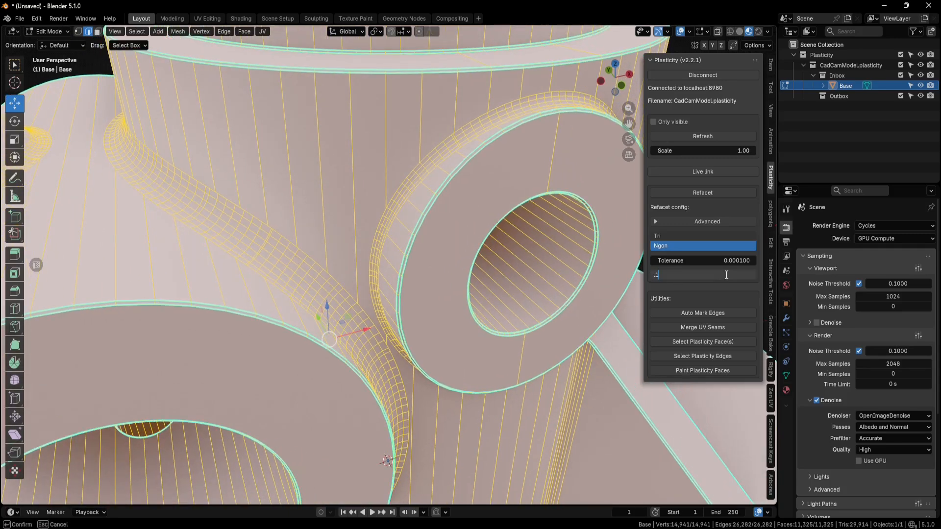
type(".1")
key("Return")
left_click(708, 194)
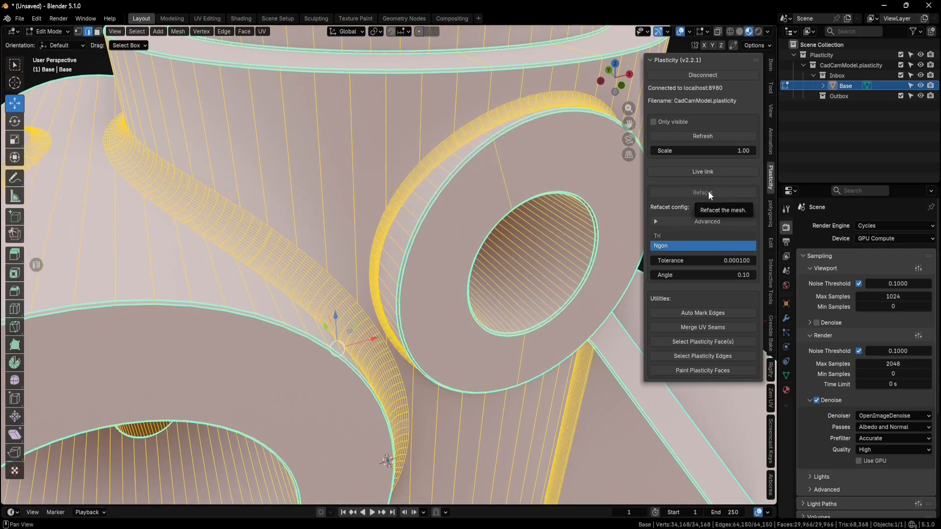
mouse_move(275, 288)
middle_mouse_down()
mouse_move(275, 304)
mouse_move(262, 293)
mouse_move(281, 280)
middle_mouse_up()
scroll(275, 304, "up", 1)
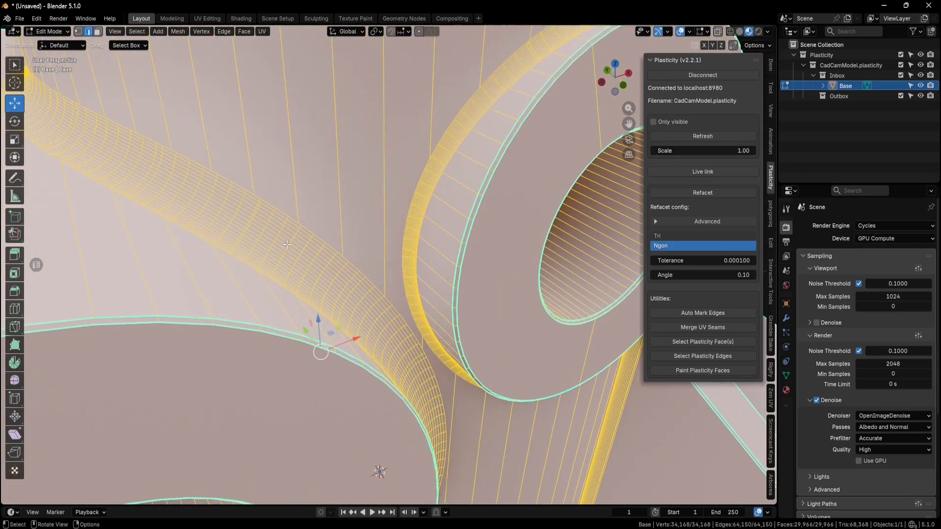
Set the refacet Angle to 0.45 and refacet the Base mesh.
left_click(721, 275)
type(".45")
key("Return")
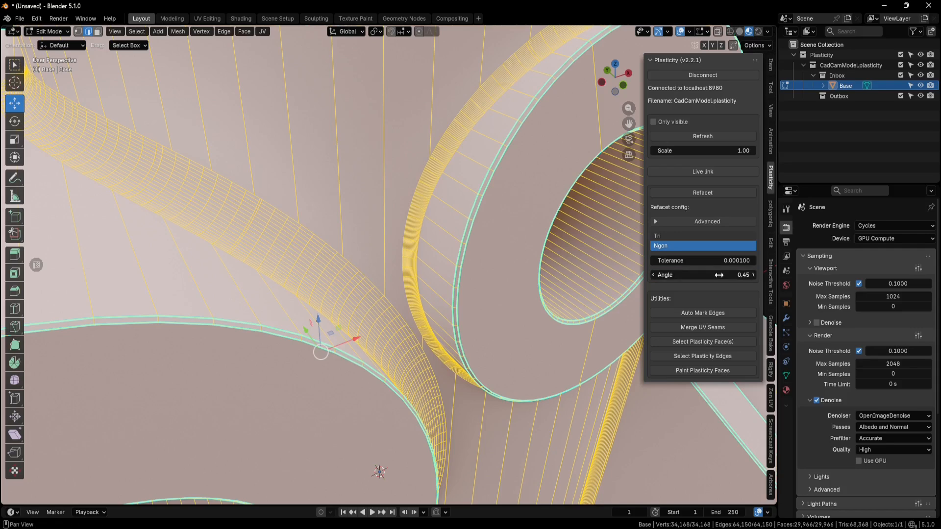
left_click(697, 192)
middle_click_drag(460, 284, 413, 288)
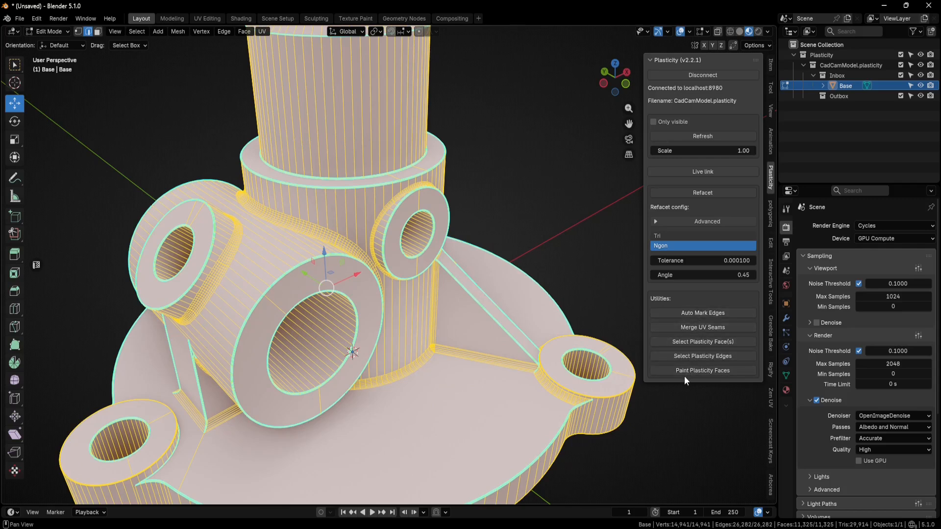
Refacet the Base mesh using the advanced settings with Min width and Max width both set to 0.001 m.
left_click(656, 222)
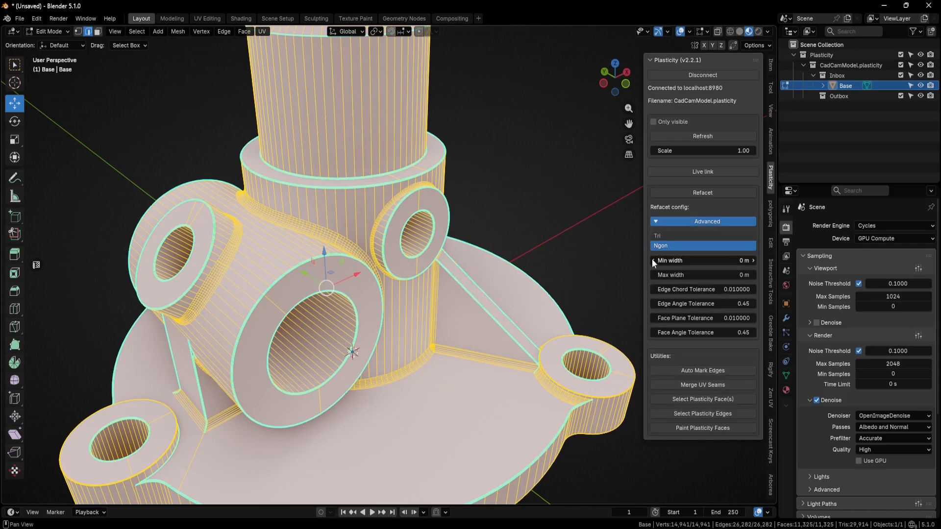
left_click(730, 261)
type(".001")
key("Return")
left_click(729, 275)
type(".001")
key("Return")
left_click(707, 194)
middle_click_drag(561, 259, 541, 257)
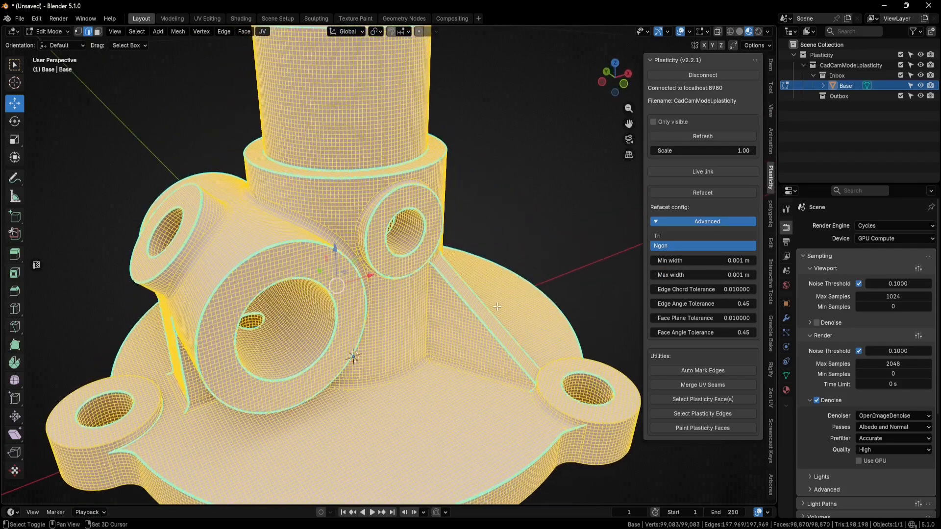
middle_click_drag(498, 306, 505, 276)
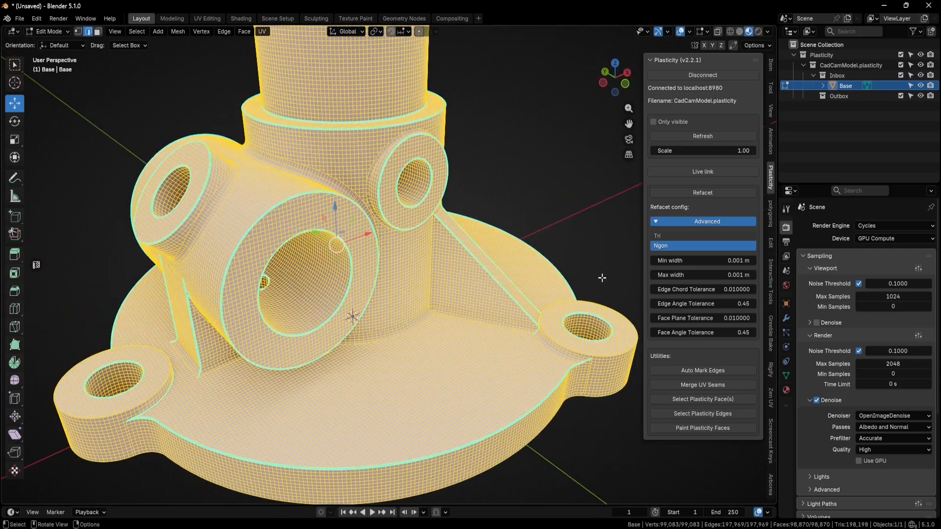
Reset the advanced Min width and Max width to 0 m and refacet the Base mesh.
left_click(725, 262)
type("0")
key("Return")
left_click(726, 275)
type("0")
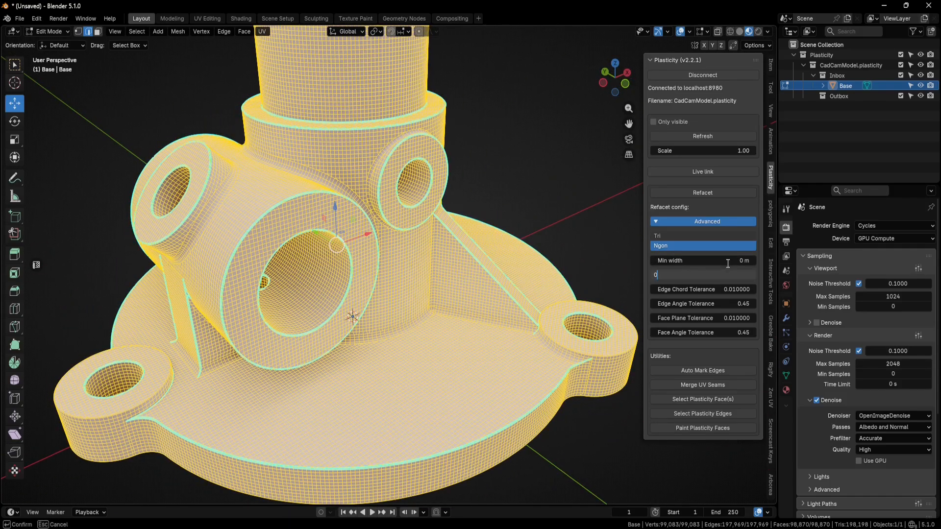
key("Return")
left_click(711, 191)
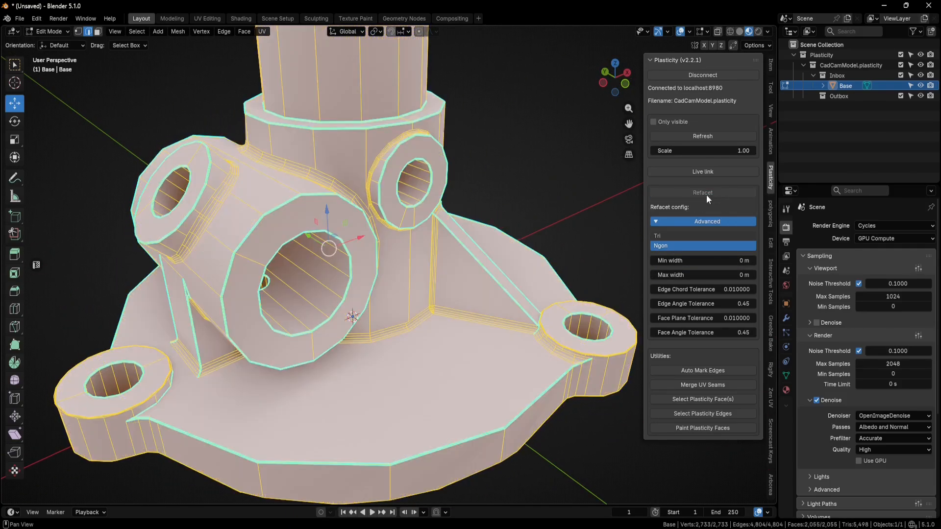
Turn off the advanced refacet settings and refacet the Base mesh with Tolerance 0.0001 and Angle 0.45.
left_click(691, 221)
left_click(716, 259)
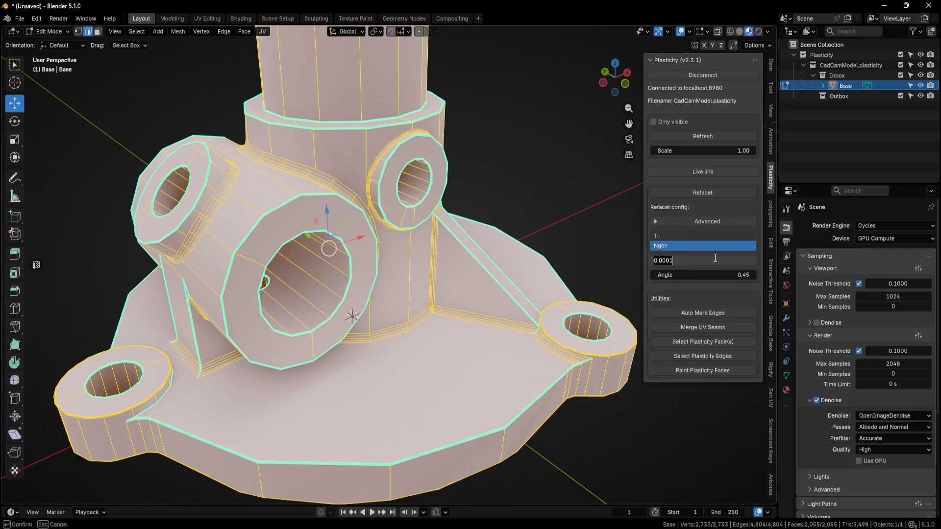
key("Return")
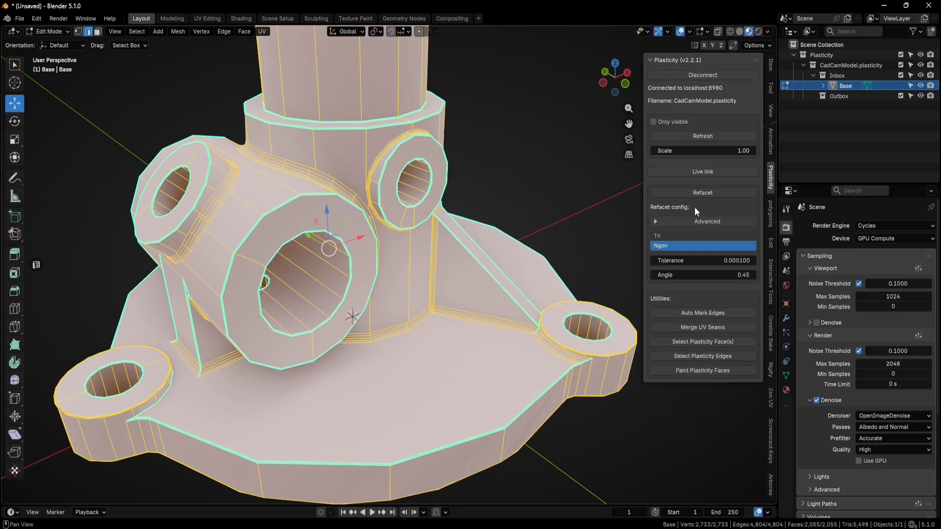
left_click(701, 193)
middle_click_drag(483, 249, 480, 314)
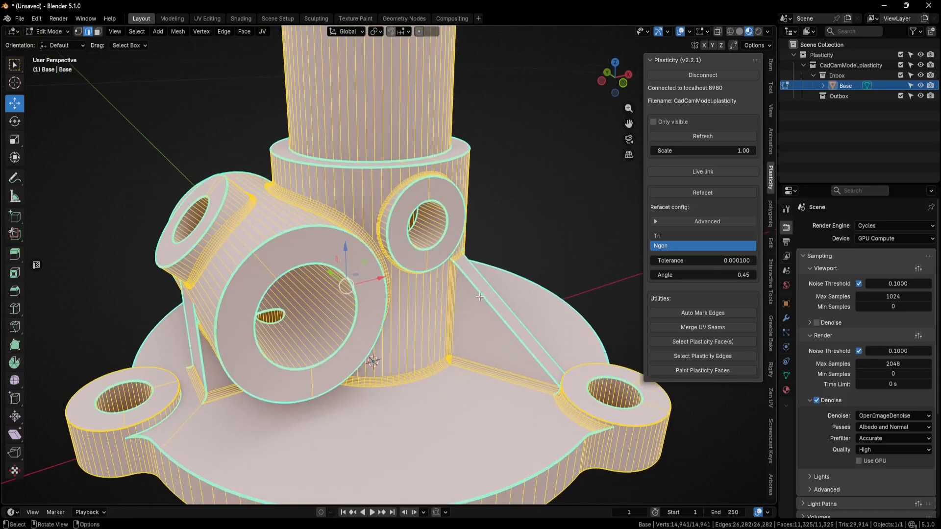
Enable Live link in the Plasticity add-on and switch to Plasticity.
left_click(708, 172)
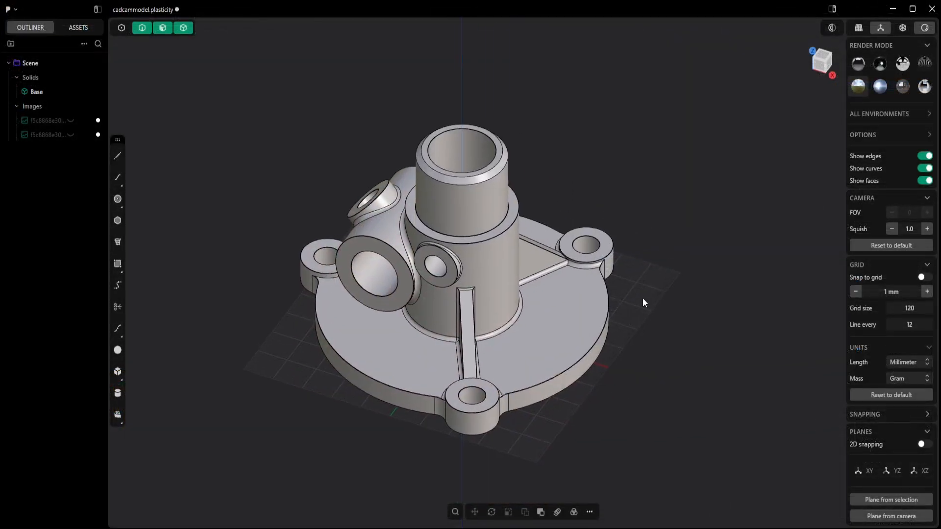
middle_click_drag(643, 298, 627, 299, "shift")
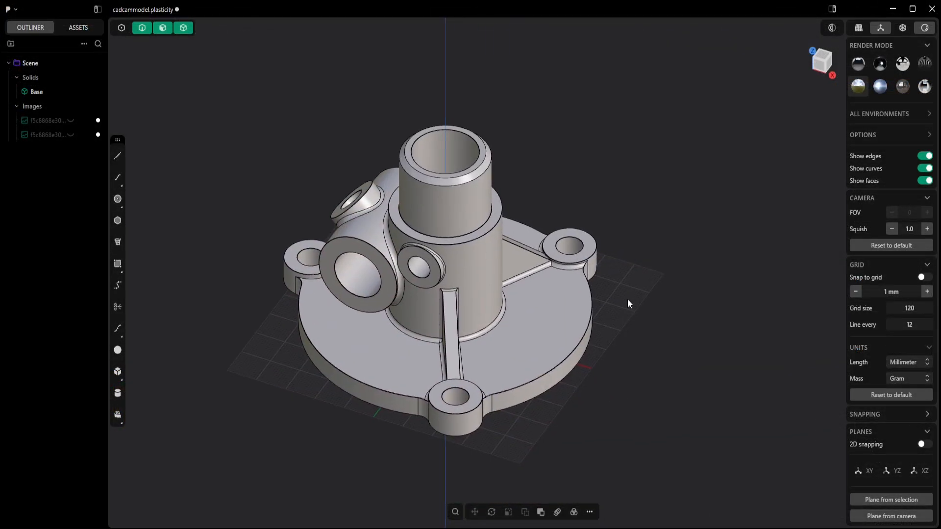
Draw a small circle on the flange's upper face, near the foot of the central cylinder.
left_click(117, 198)
middle_click_drag(540, 325, 529, 342)
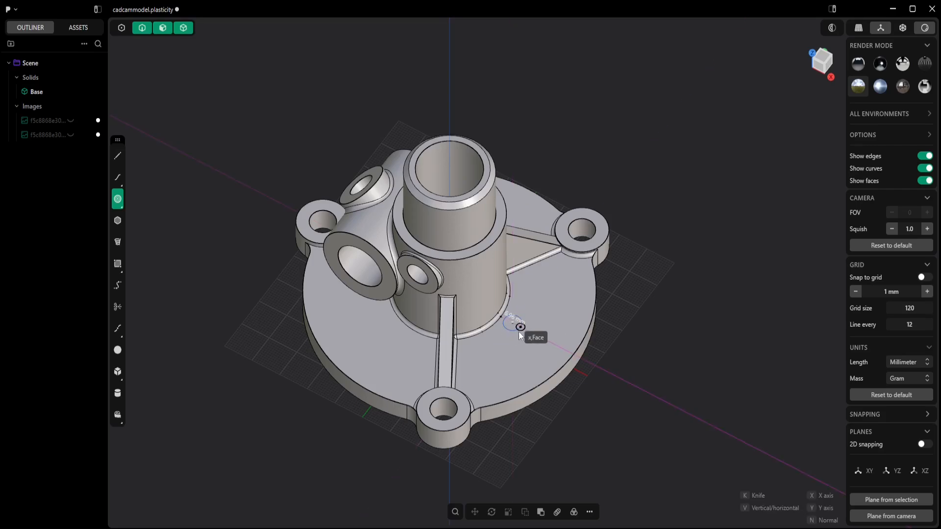
left_click(519, 331)
Extrude the circular region down through the flange as a separate cylindrical body.
scroll(539, 328, "up", 6)
middle_click_drag(565, 289, 598, 255, "shift")
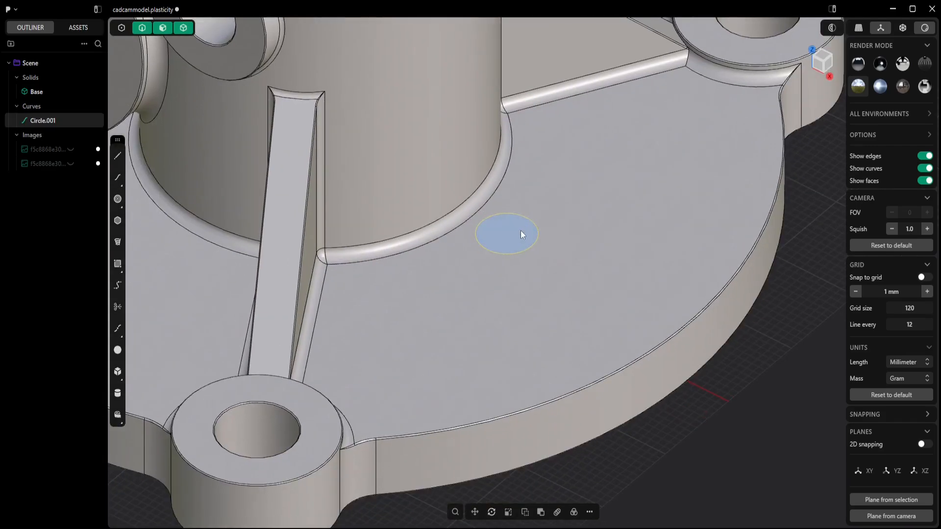
left_click(520, 231)
key("e")
scroll(524, 245, "down", 5)
middle_click_drag(530, 255, 530, 214)
left_click_drag(526, 202, 527, 265)
middle_click_drag(528, 265, 598, 274)
left_click(259, 514)
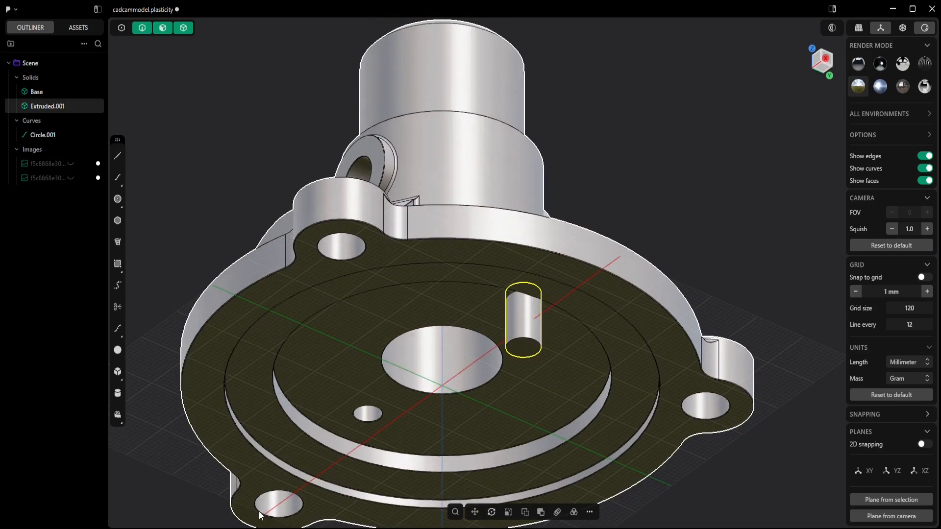
Subtract the extruded cylinder from the Base with a Boolean Diff to cut a hole through the flange.
left_click(656, 307)
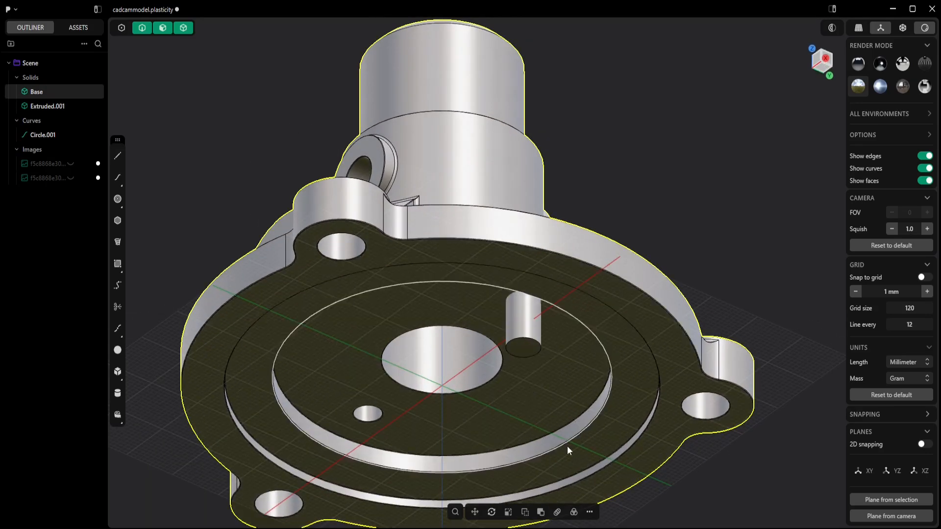
left_click(546, 517)
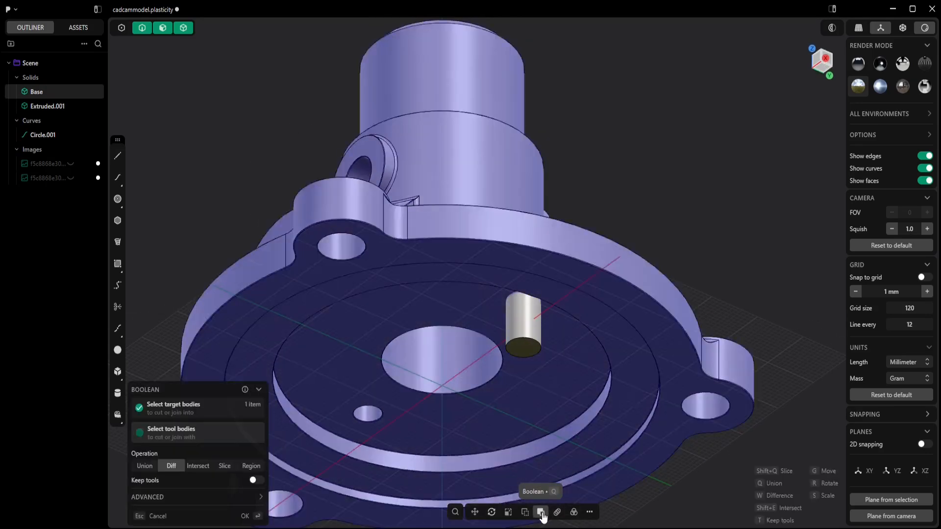
left_click(534, 338)
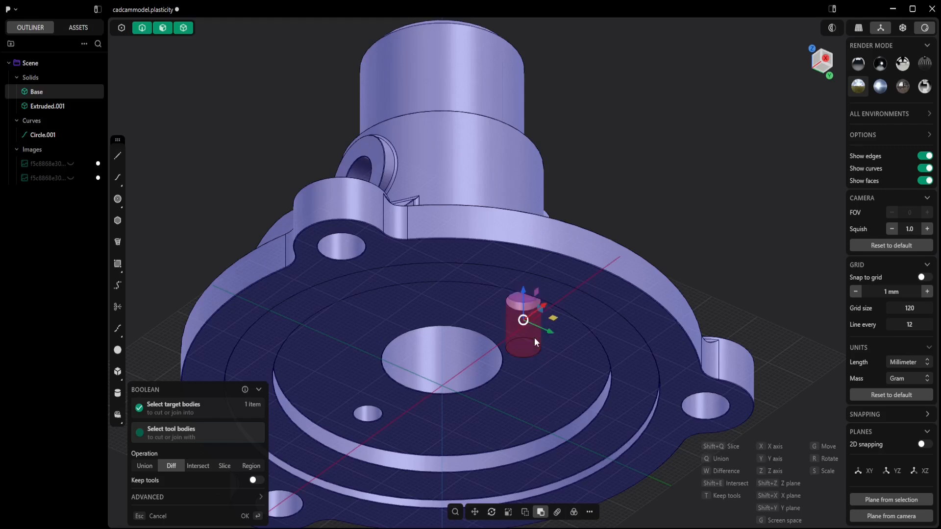
left_click(244, 516)
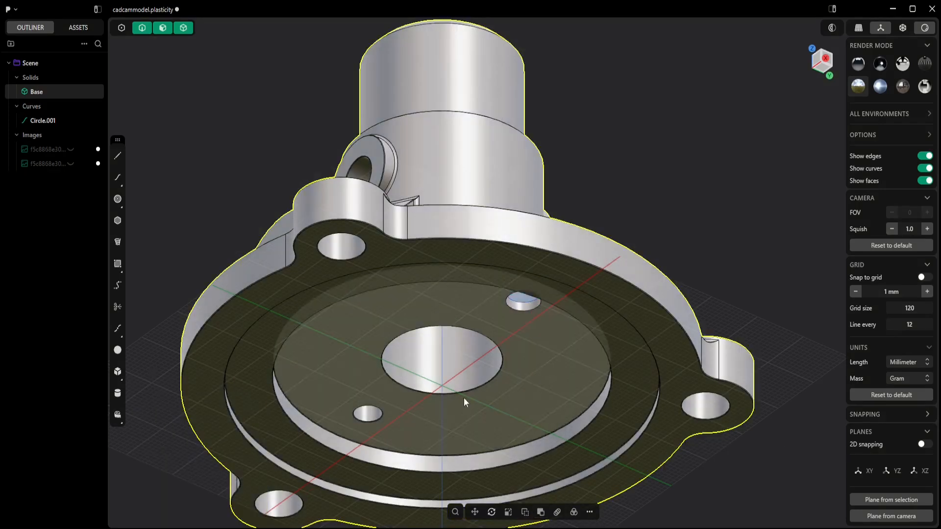
Delete the leftover Circle.001 curve around the new flange hole.
middle_click_drag(464, 398, 648, 344)
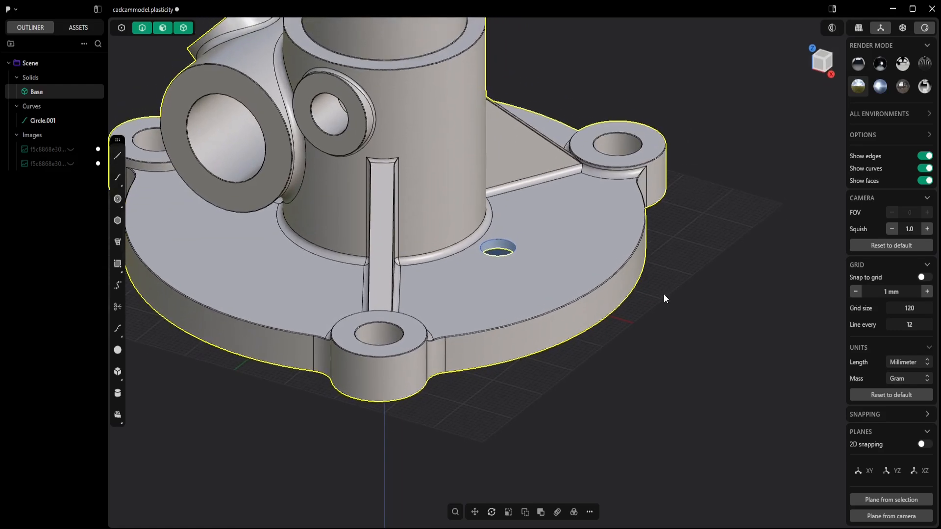
left_click(48, 123)
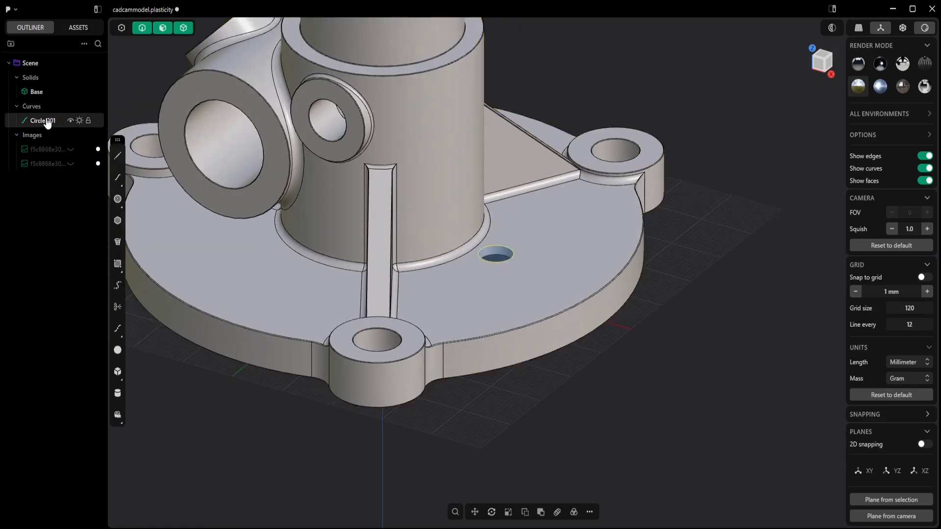
key("Delete")
Save the Plasticity file and switch to Blender to check the flange hole on the live-linked Base.
left_click(15, 10)
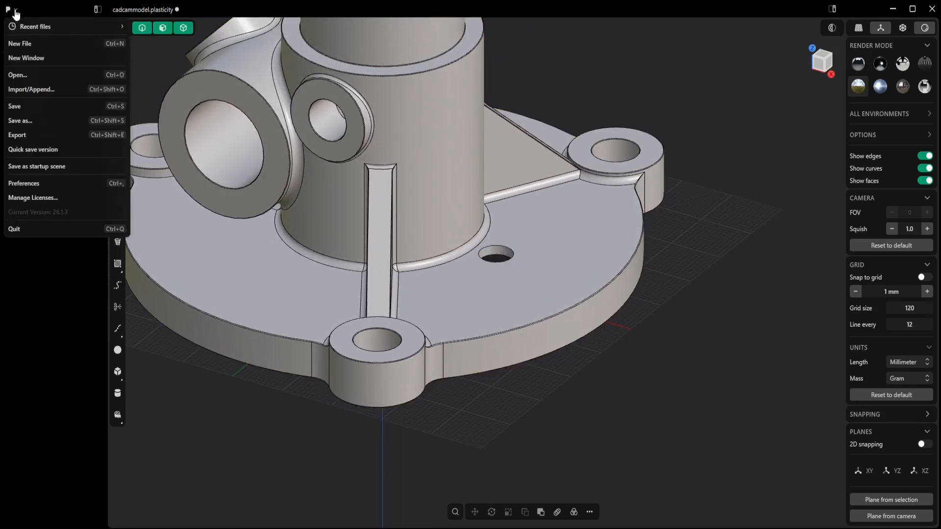
left_click(16, 106)
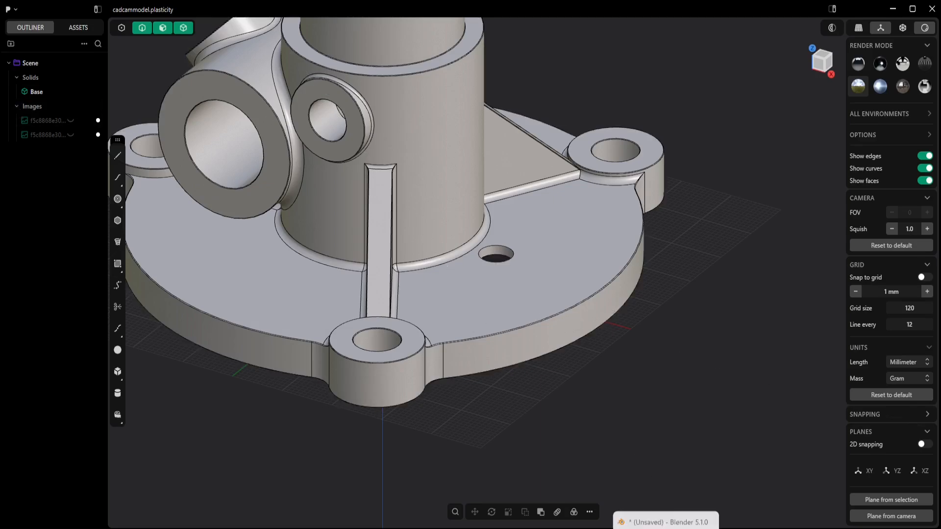
left_click(663, 523)
middle_click_drag(573, 244, 443, 311)
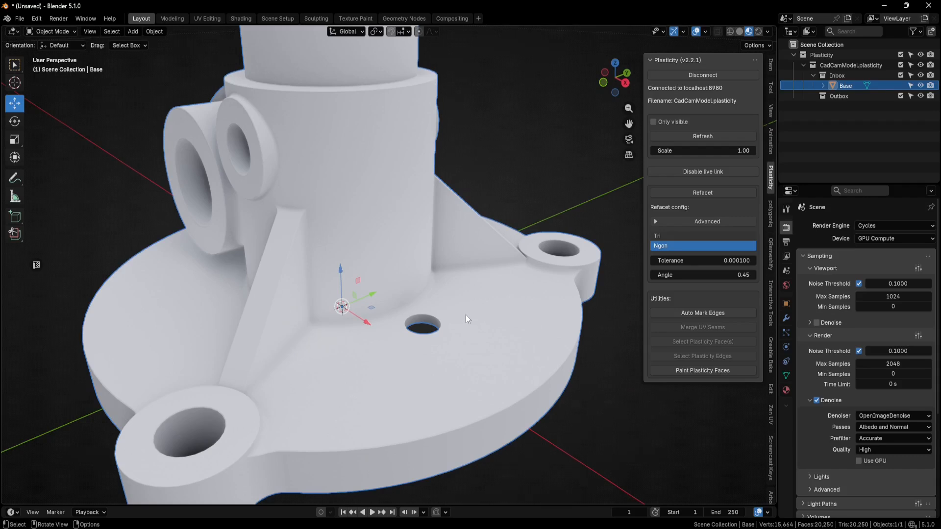
Disable the live link and switch to Plasticity to view the front of the Base's column.
left_click(694, 171)
key("alt+Tab")
middle_click_drag(602, 304, 557, 319)
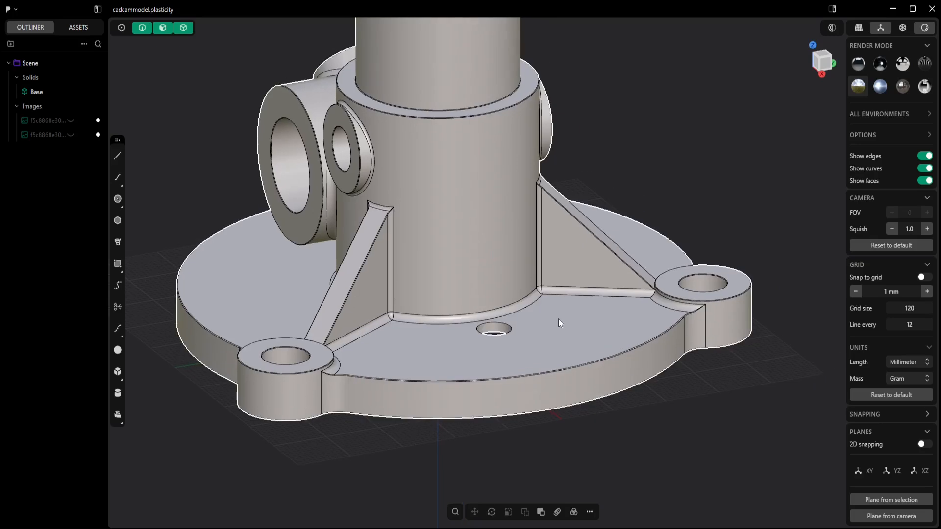
Draw a circle on the front of the column between the ribs and extrude it into the column as a separate body.
left_click(118, 199)
middle_click_drag(501, 213, 470, 199)
left_click(488, 225)
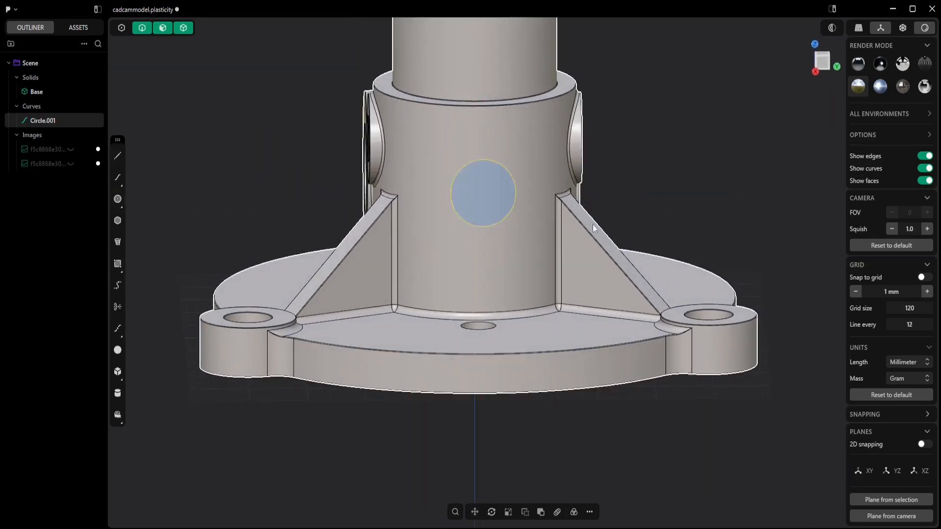
middle_click_drag(594, 225, 534, 225)
key("e")
key("Return")
Subtract the extruded cylinder from the Base with a Boolean to cut a hole into the column.
middle_click_drag(684, 349, 676, 304)
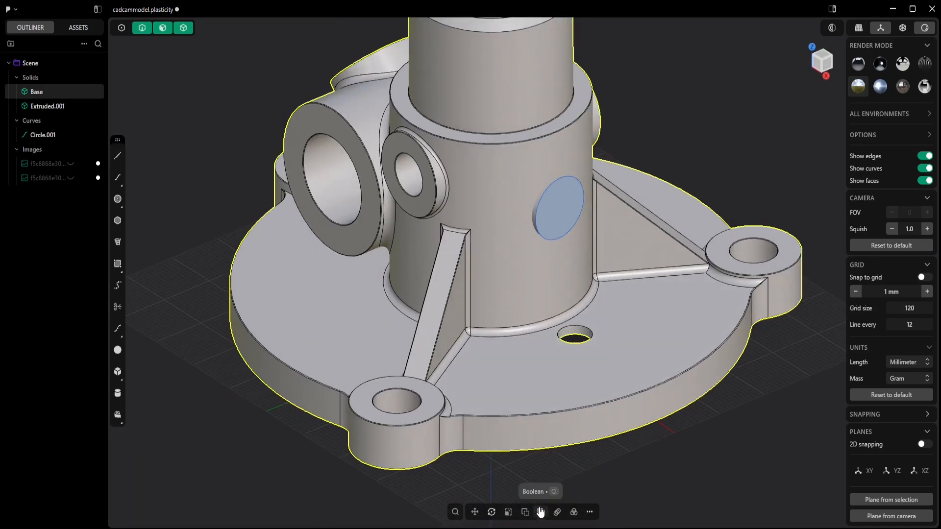
left_click(541, 512)
left_click(248, 516)
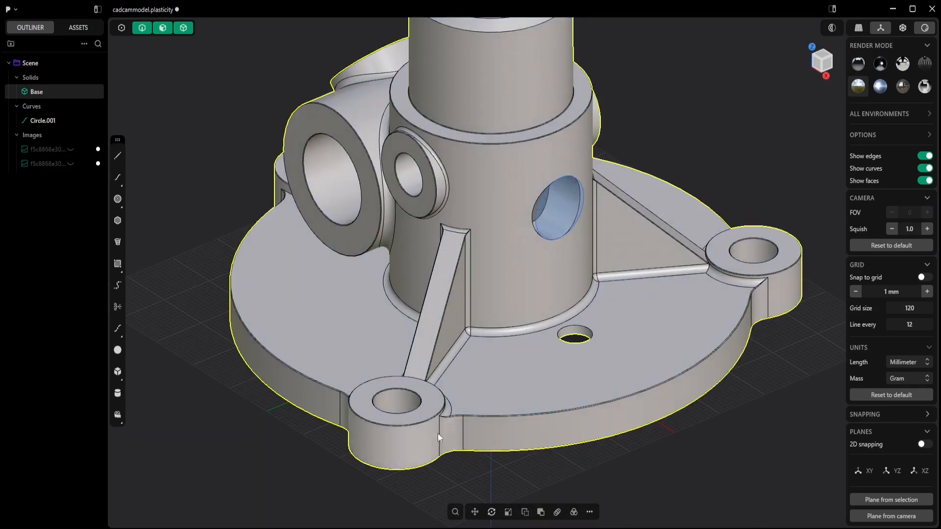
middle_click_drag(608, 343, 618, 319)
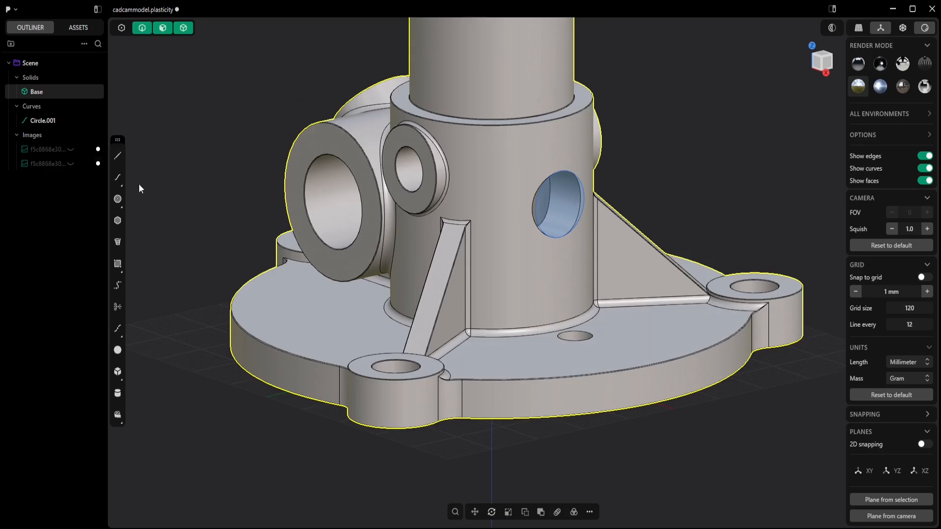
Delete the leftover Circle.001 curve around the column hole and save the Plasticity file.
left_click(47, 120)
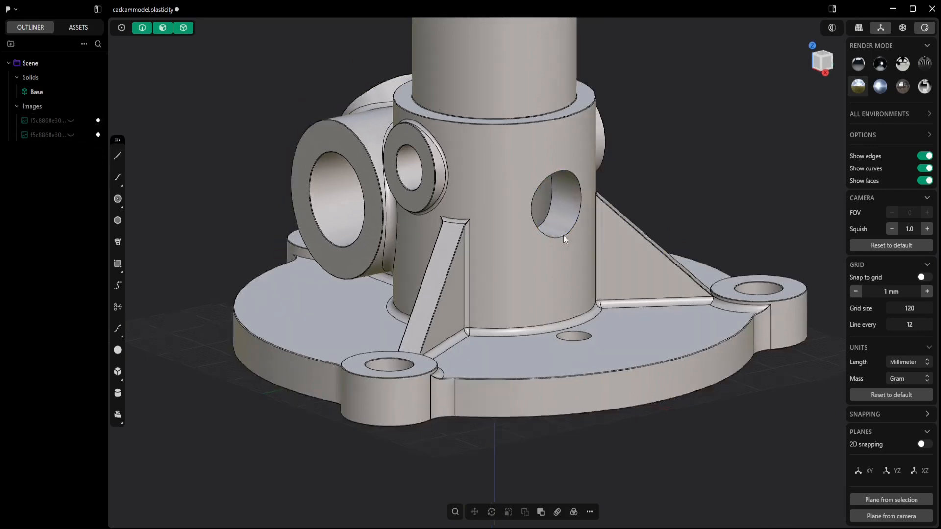
mouse_move(563, 238)
middle_mouse_down()
mouse_move(485, 218)
mouse_move(563, 254)
middle_mouse_up()
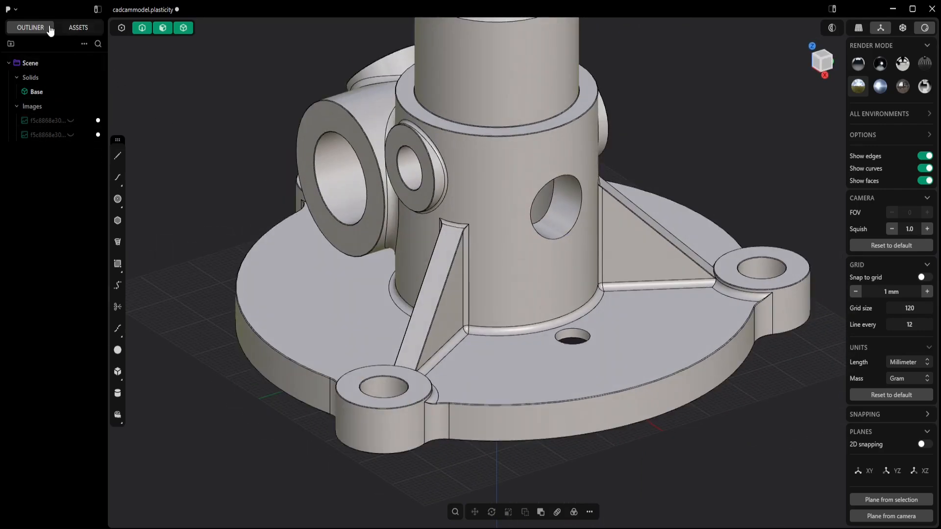
left_click(13, 10)
left_click(20, 110)
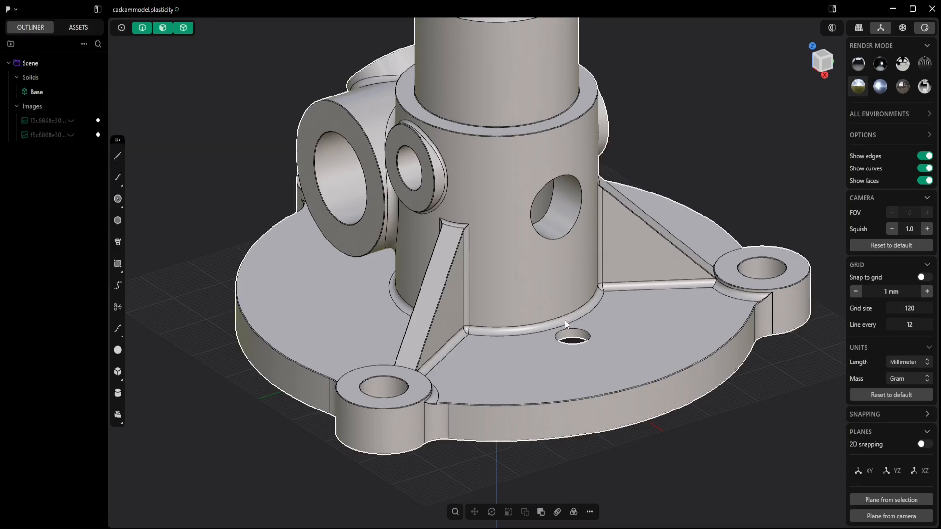
Switch to Blender and refresh the bridge to bring the column hole into the Base mesh.
key("alt+Tab")
middle_click_drag(622, 407, 568, 316)
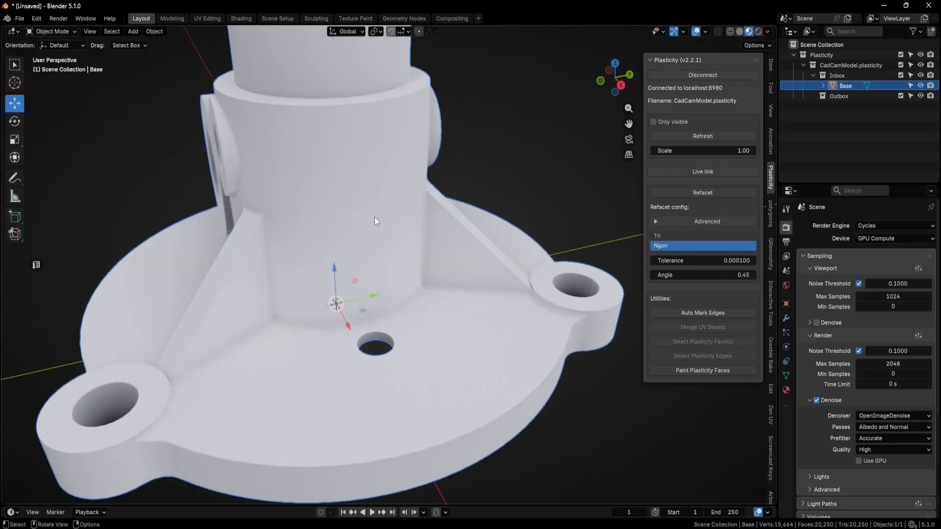
left_click(692, 137)
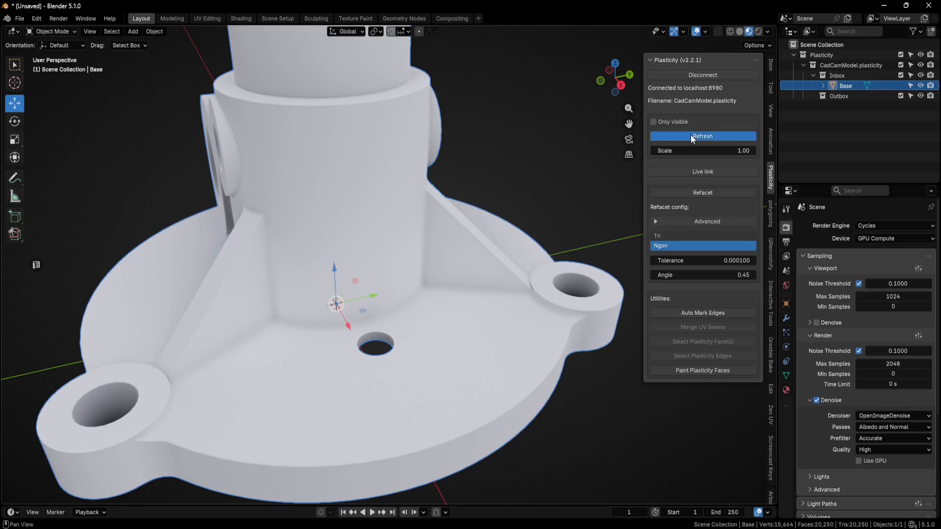
mouse_move(443, 223)
middle_mouse_down()
mouse_move(452, 192)
mouse_move(452, 208)
middle_mouse_up()
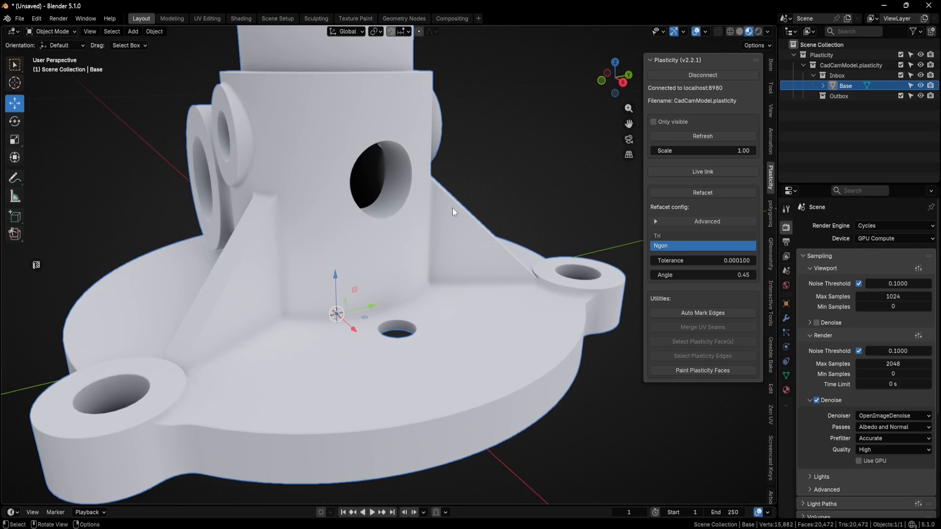
Refacet the Base with the Ngon setting in Edit Mode and return to Object Mode.
left_click(73, 31)
left_click(39, 55)
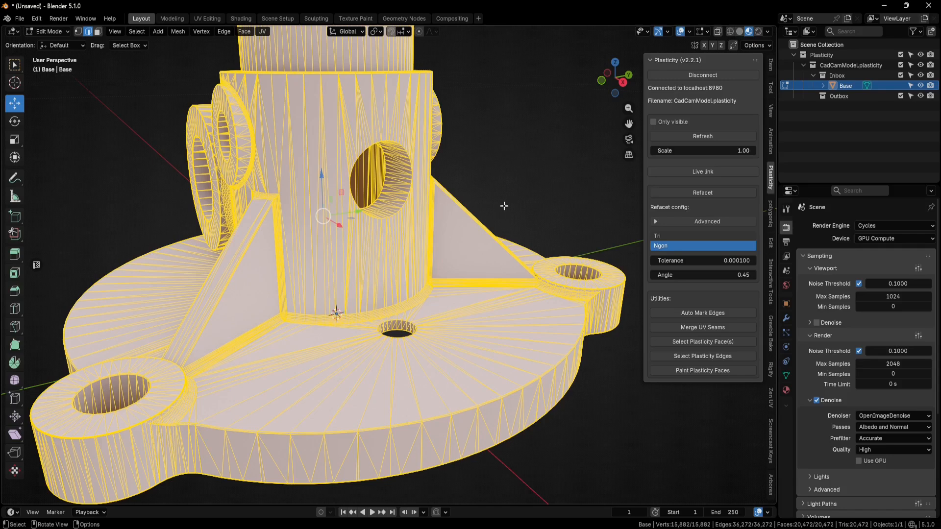
mouse_move(505, 206)
middle_mouse_down()
mouse_move(478, 221)
mouse_move(508, 211)
middle_mouse_up()
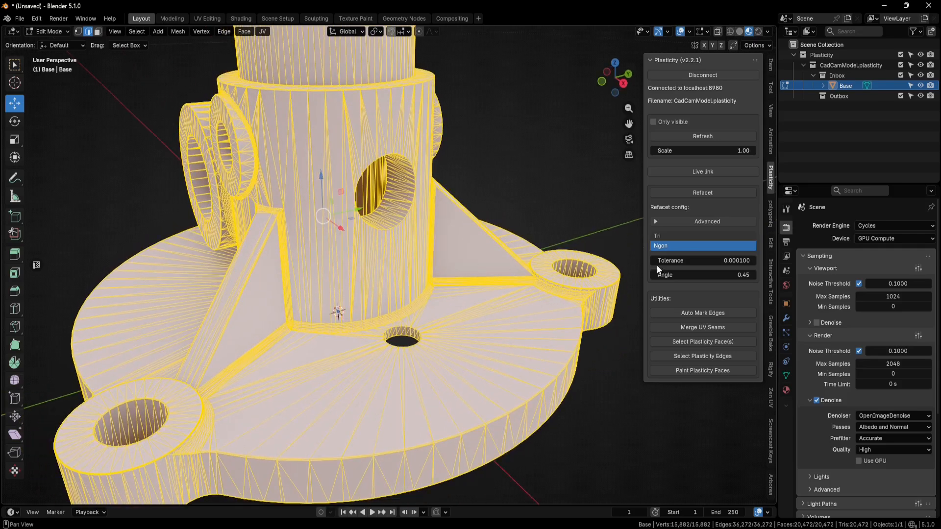
left_click(701, 193)
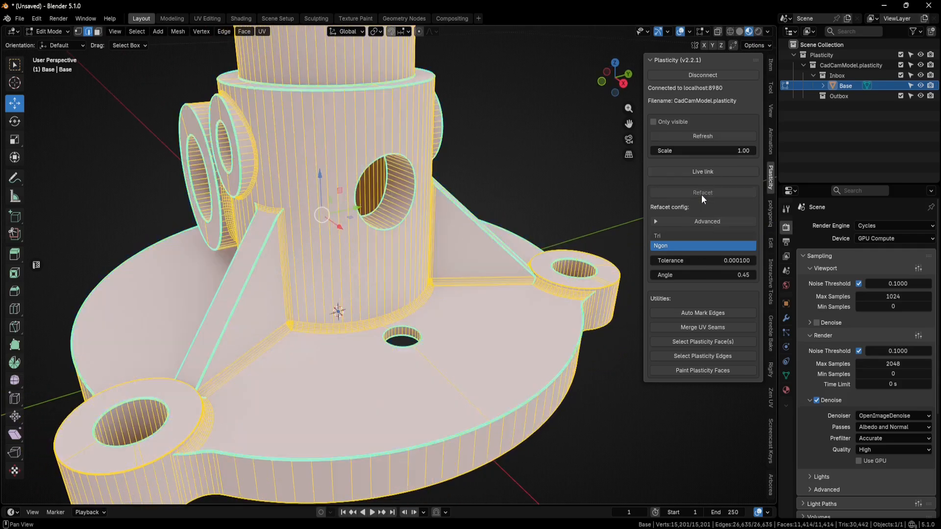
middle_click_drag(539, 216, 484, 197)
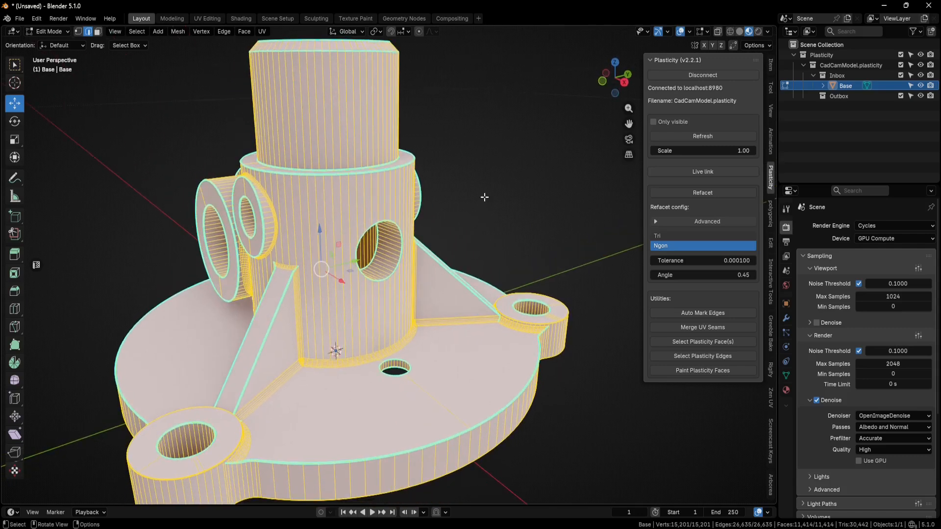
left_click(68, 31)
left_click(49, 44)
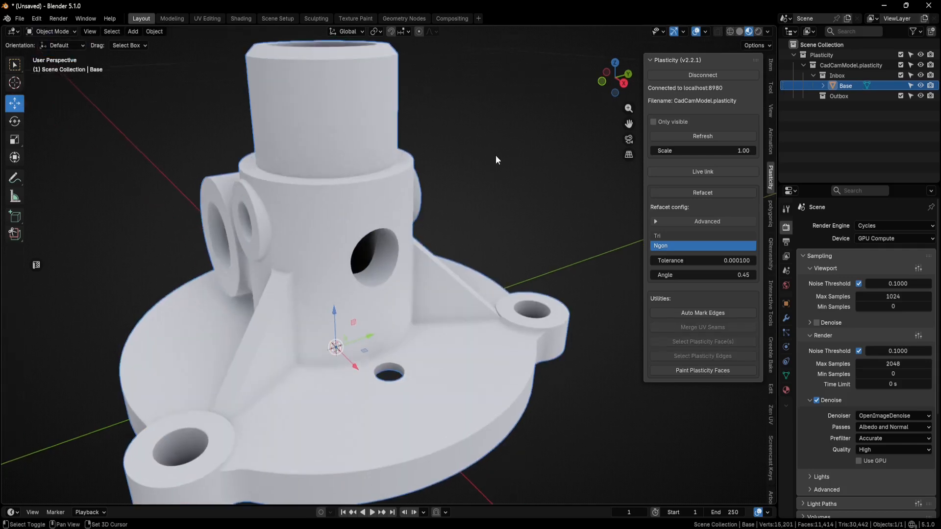
middle_click_drag(495, 159, 498, 183, "shift")
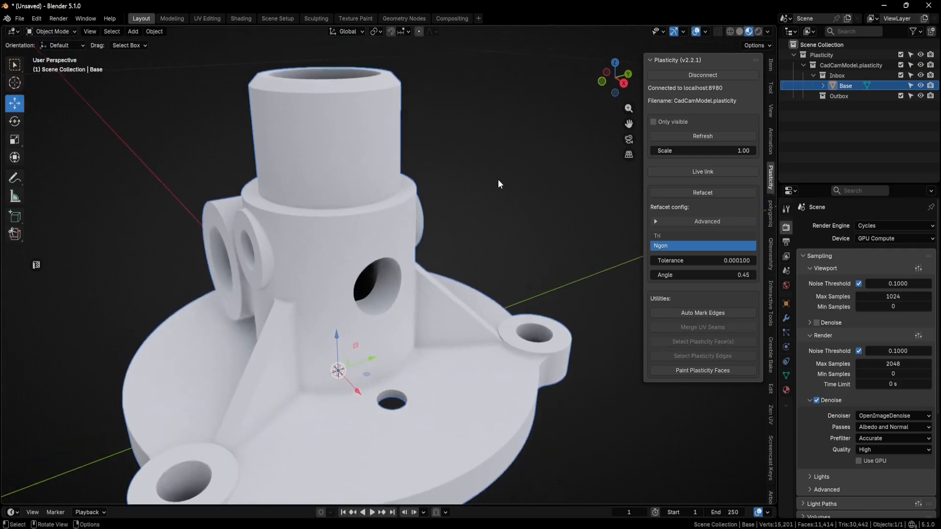
Disconnect the bridge from the Plasticity server and look over the updated Base.
left_click(700, 75)
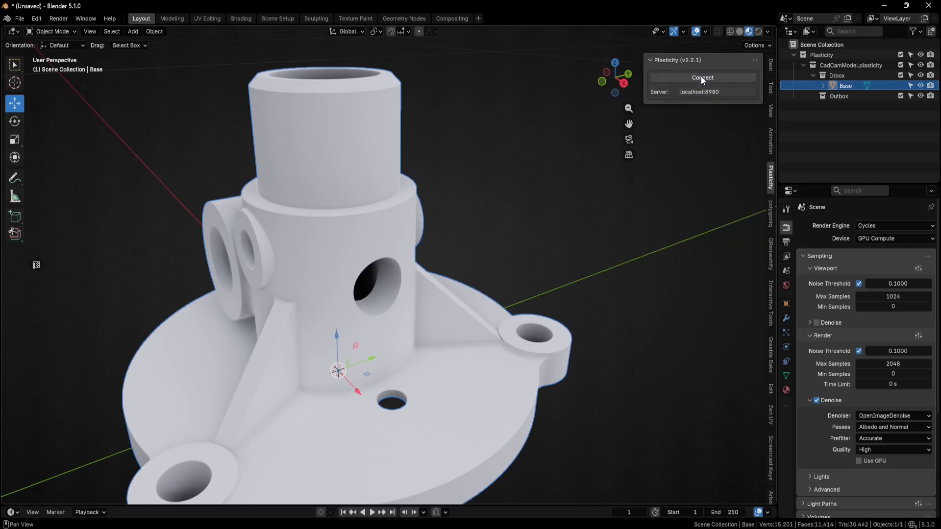
middle_click_drag(625, 176, 542, 173)
scroll(543, 174, "down", 2)
middle_click_drag(407, 235, 436, 219)
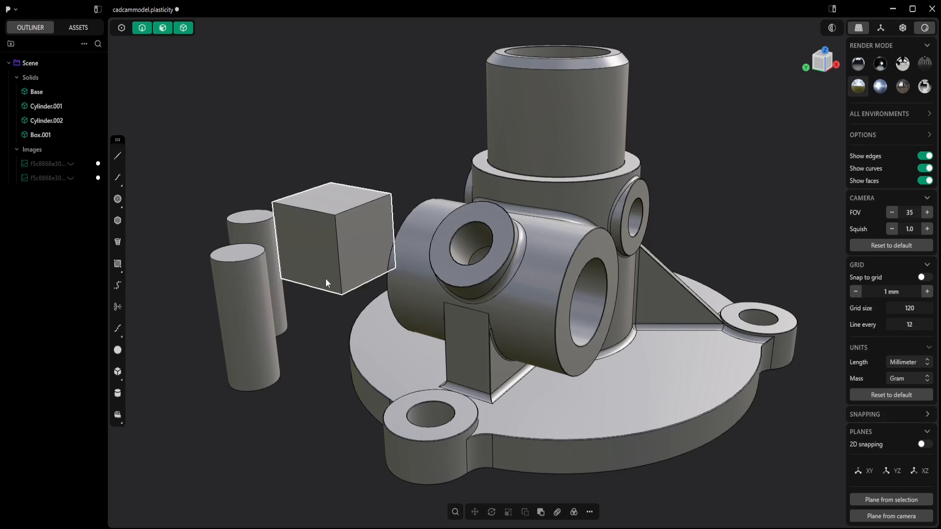
Hide Box.001, Cylinder.002 and Cylinder.001 in Plasticity and save the file.
left_click(71, 135)
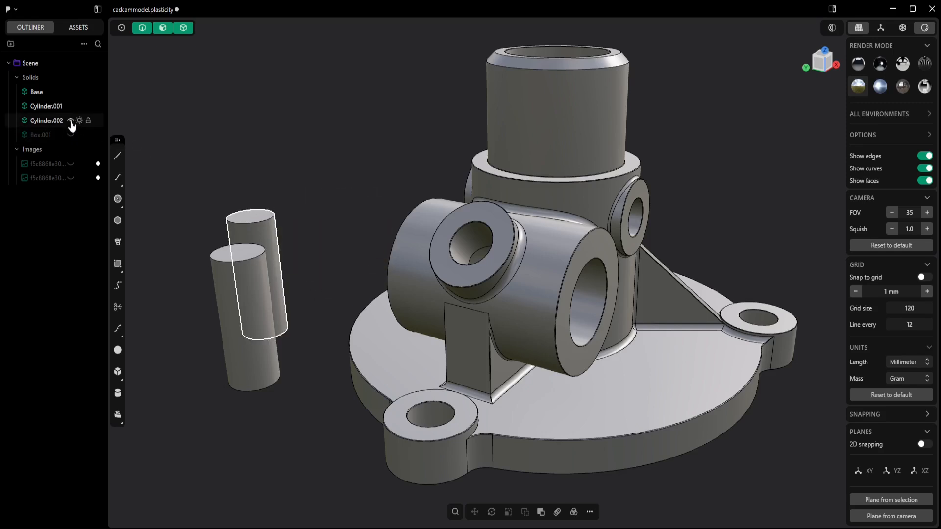
left_click(71, 120)
left_click(70, 106)
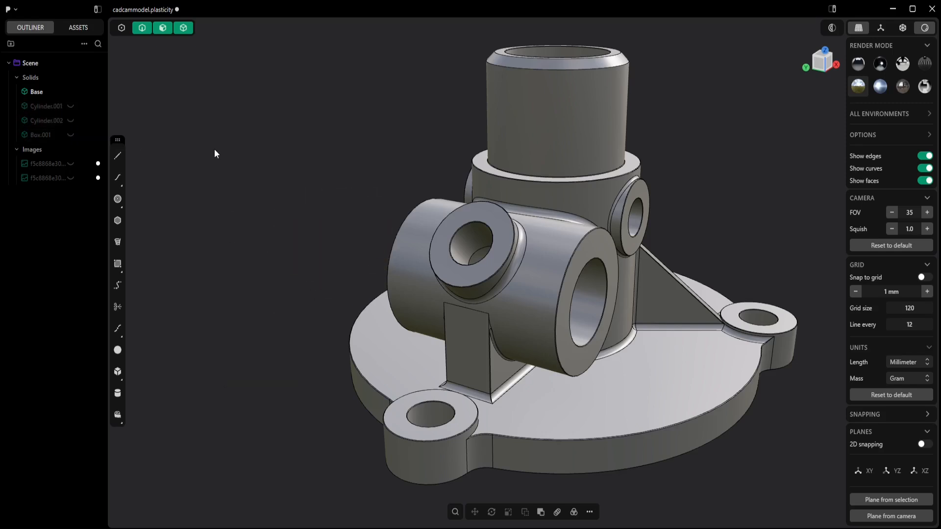
left_click(16, 13)
left_click(18, 107)
Switch to Blender, refresh the bridge and unhide the imported Cylinder.002, Cylinder.001 and Box.001.
left_click(645, 528)
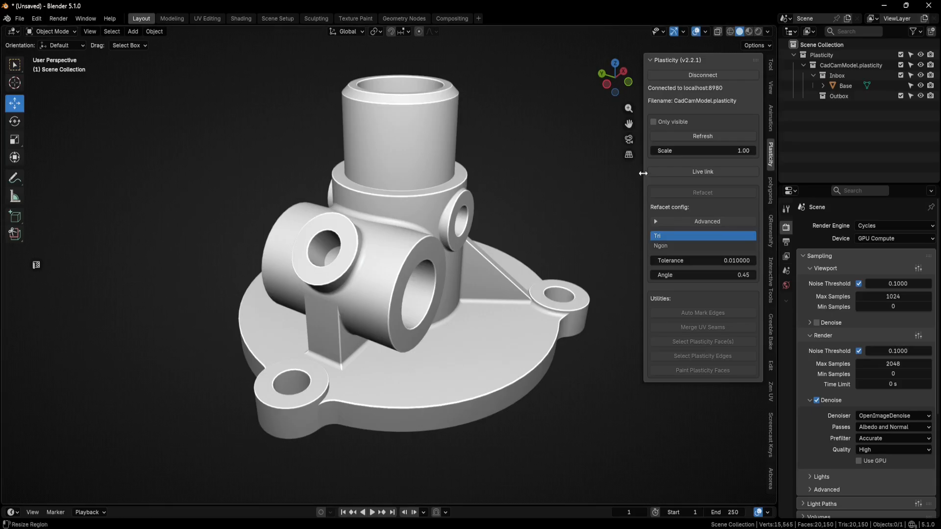
left_click(701, 136)
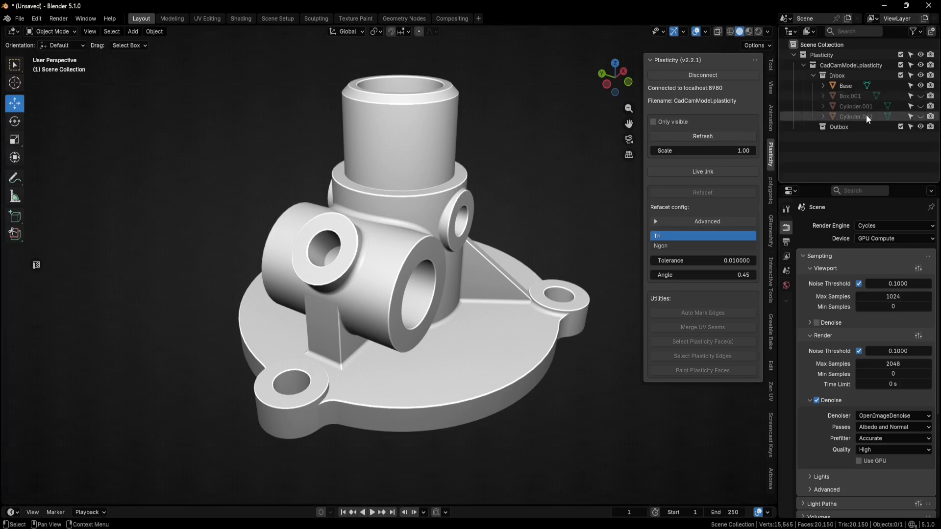
left_click(920, 116)
left_click(920, 106)
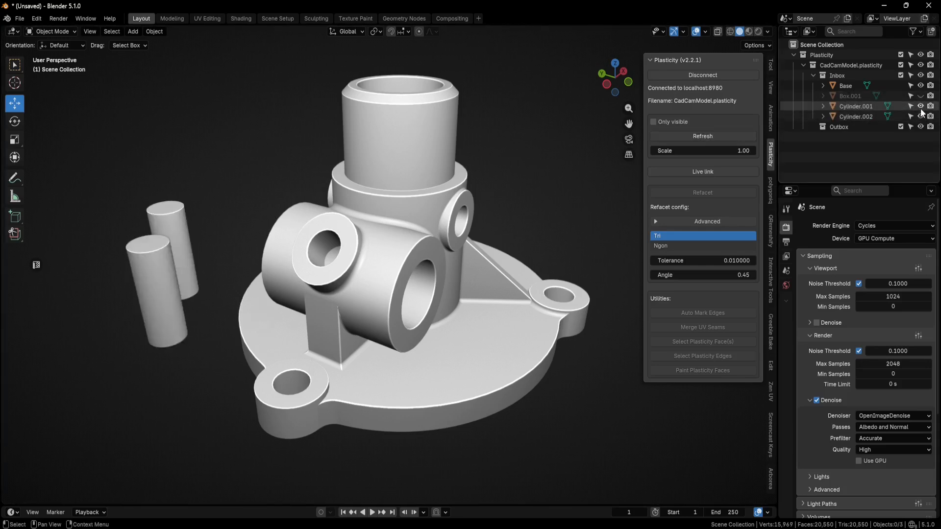
left_click(921, 96)
Enable Only visible in the bridge and refresh so that only the visible Plasticity bodies are imported.
mouse_move(445, 176)
middle_mouse_down()
mouse_move(438, 169)
mouse_move(445, 175)
middle_mouse_up()
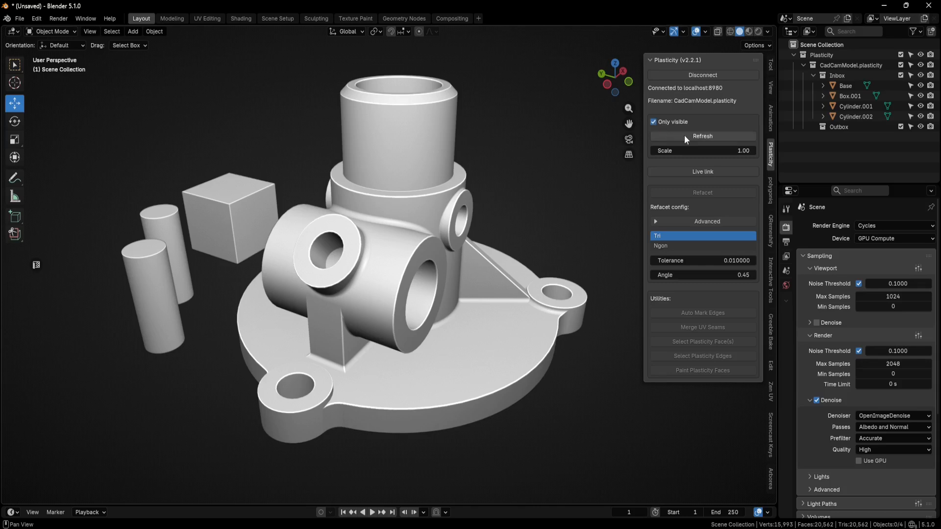
left_click(697, 136)
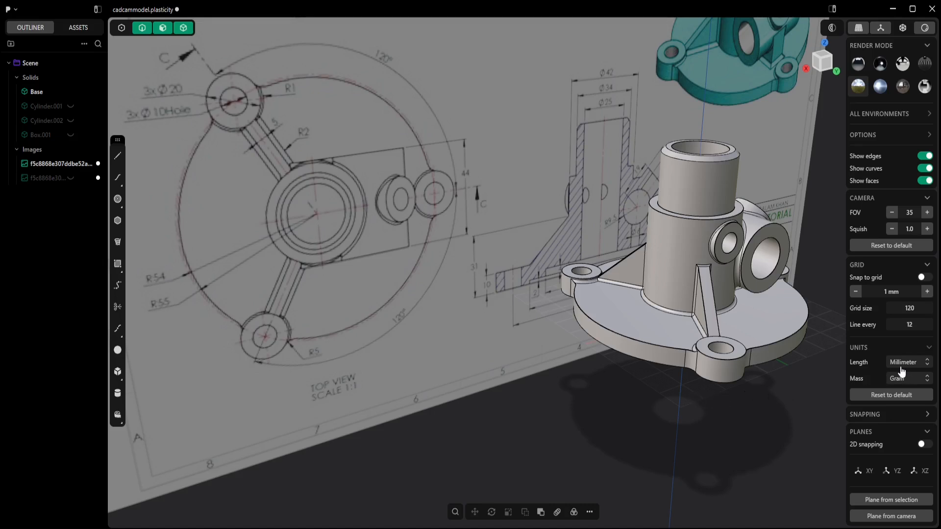
Return to Blender and set the scene's length unit to Millimeters.
left_click(892, 8)
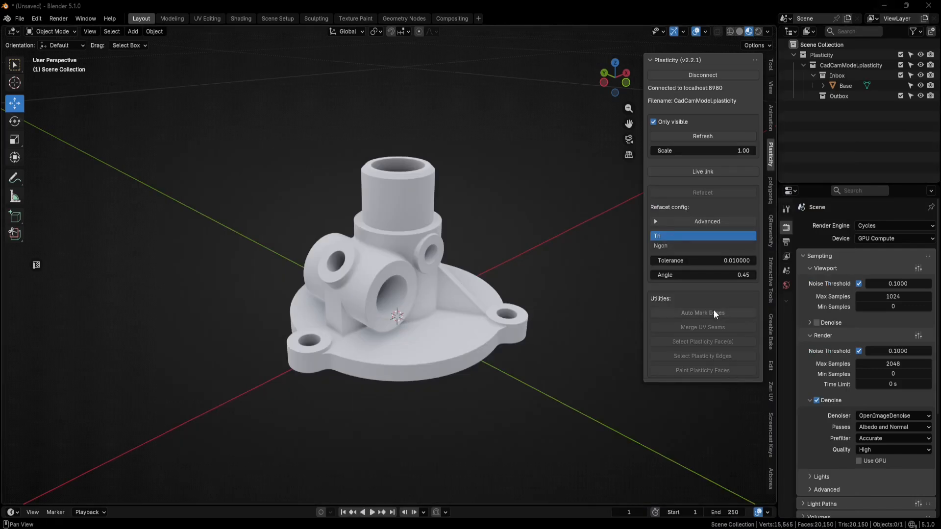
left_click(787, 271)
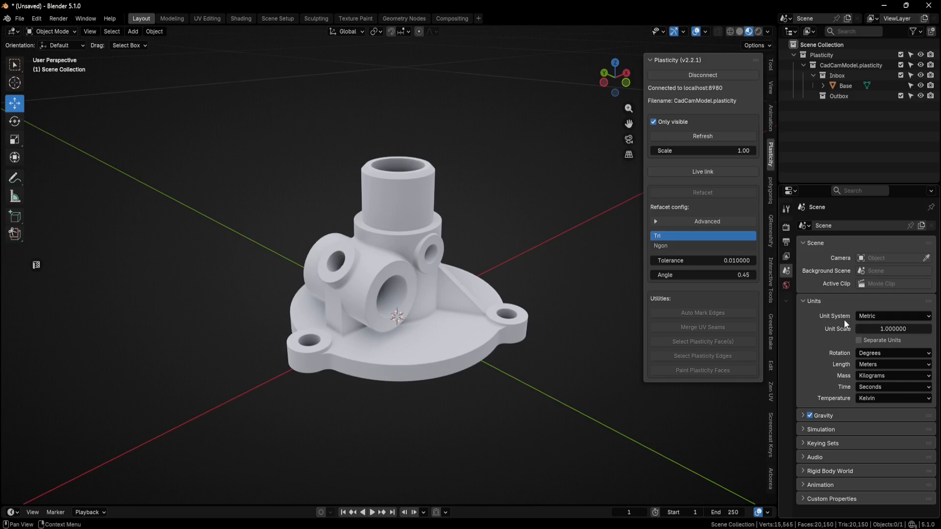
left_click(928, 368)
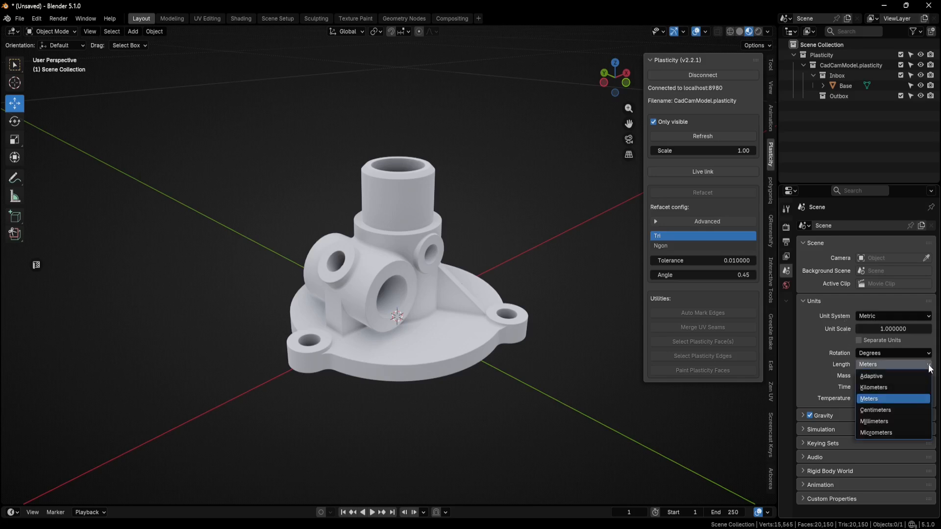
left_click(887, 422)
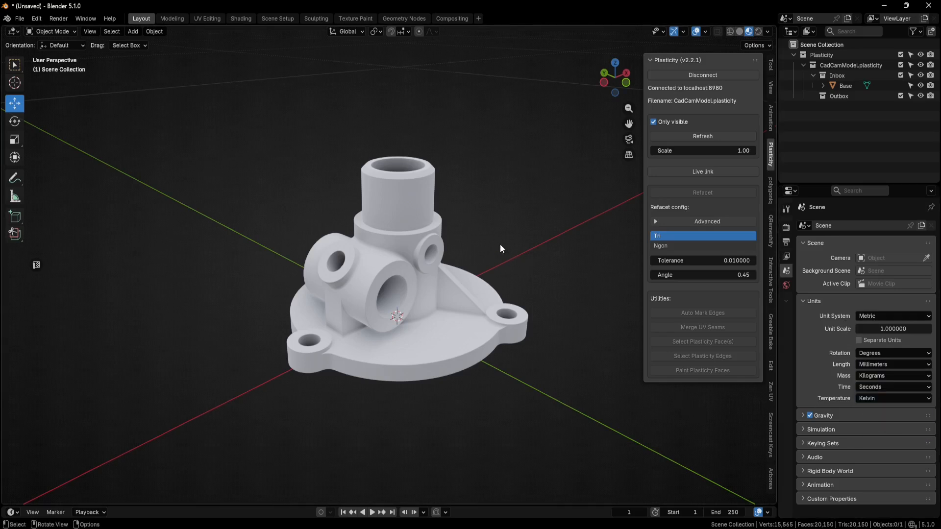
Add a mesh cylinder with 64 vertices at the scene origin.
key("shift+a")
mouse_move(481, 243)
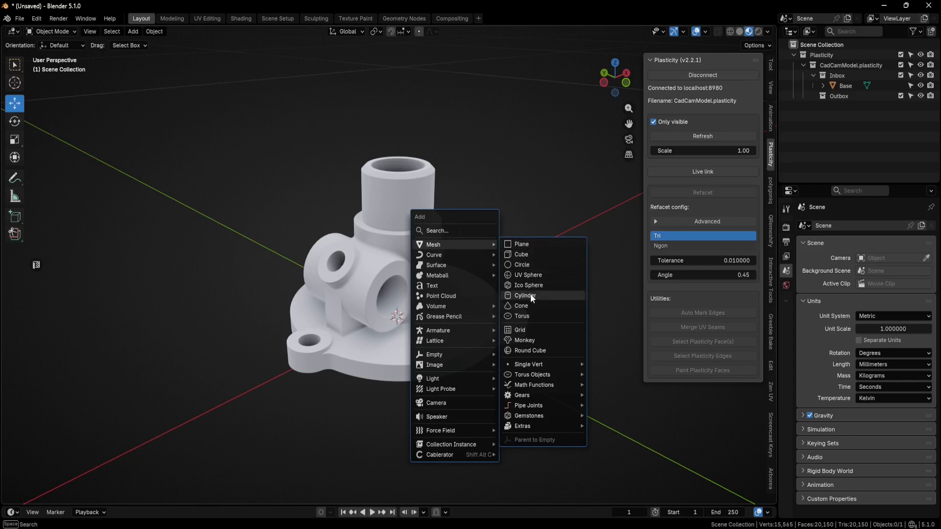
left_click(524, 295)
left_click(137, 371)
type("64")
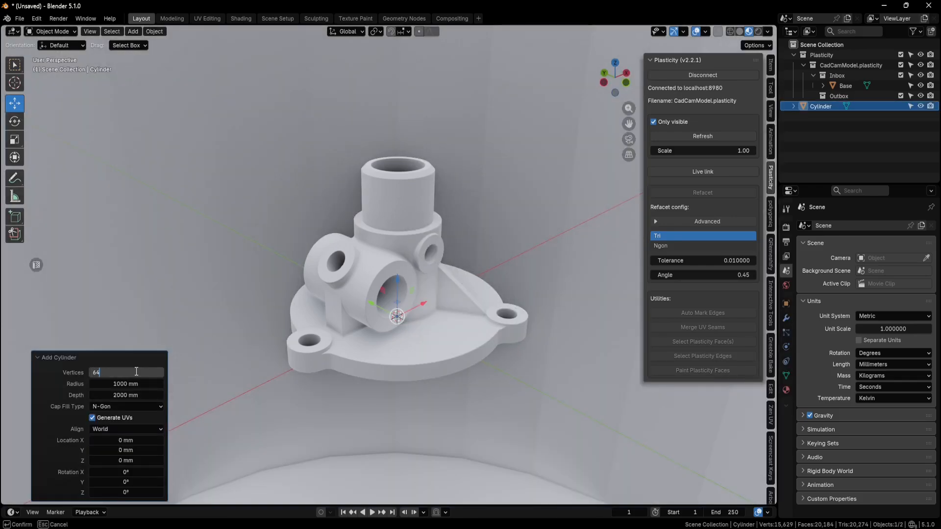
key("Return")
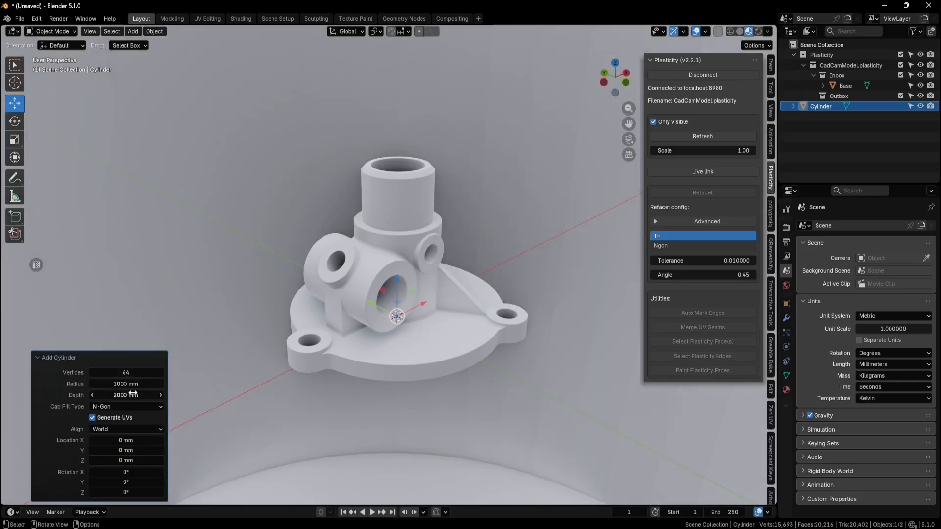
Set the new cylinder's depth to 10 mm and its radius to 54 mm.
left_click(132, 395)
type("10")
key("Return")
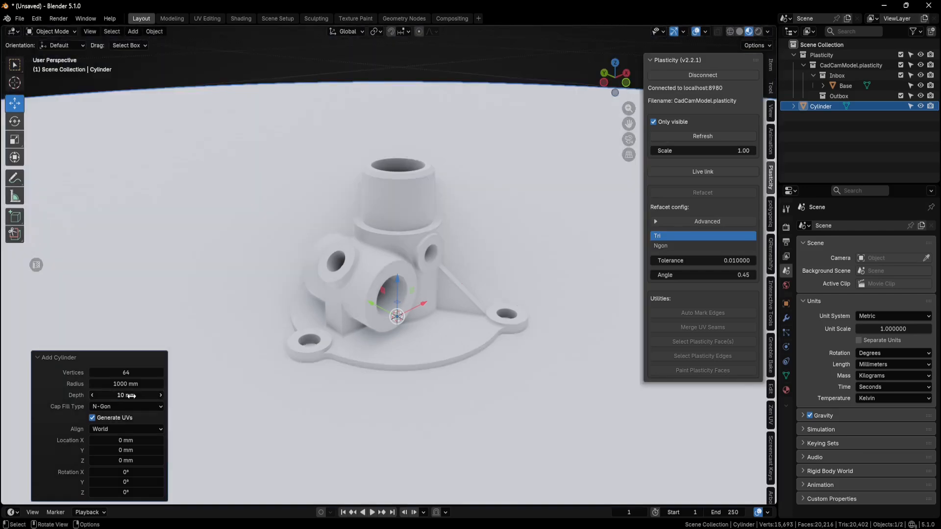
left_click(129, 384)
type("54")
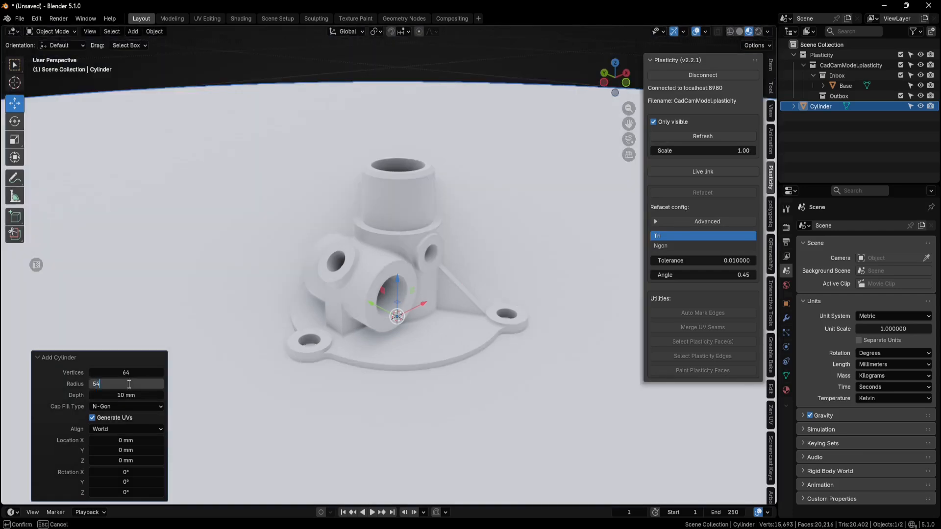
key("Return")
Move the cylinder down about 7 mm along Z to compare its size with the Base's flange.
middle_click_drag(399, 316, 437, 330)
scroll(385, 266, "up", 4)
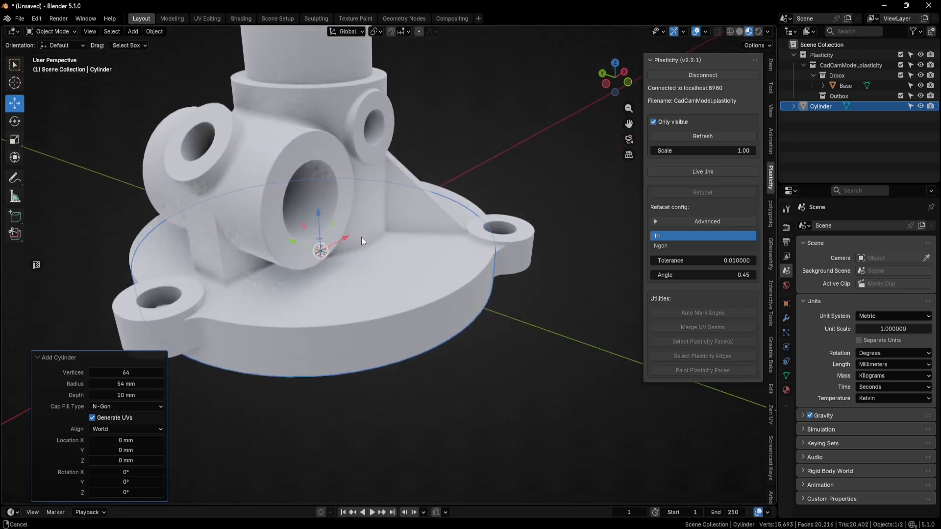
scroll(358, 239, "up", 2)
left_click_drag(331, 233, 439, 305)
middle_click_drag(439, 305, 470, 321)
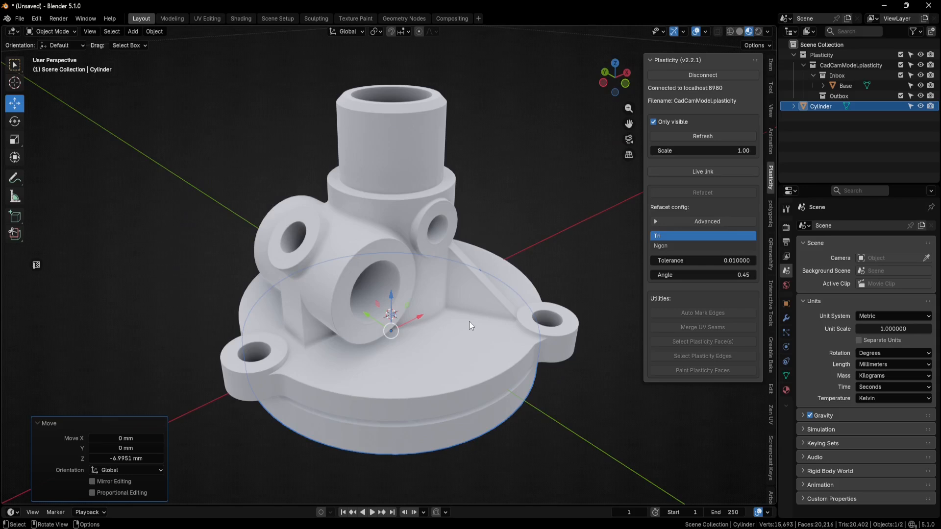